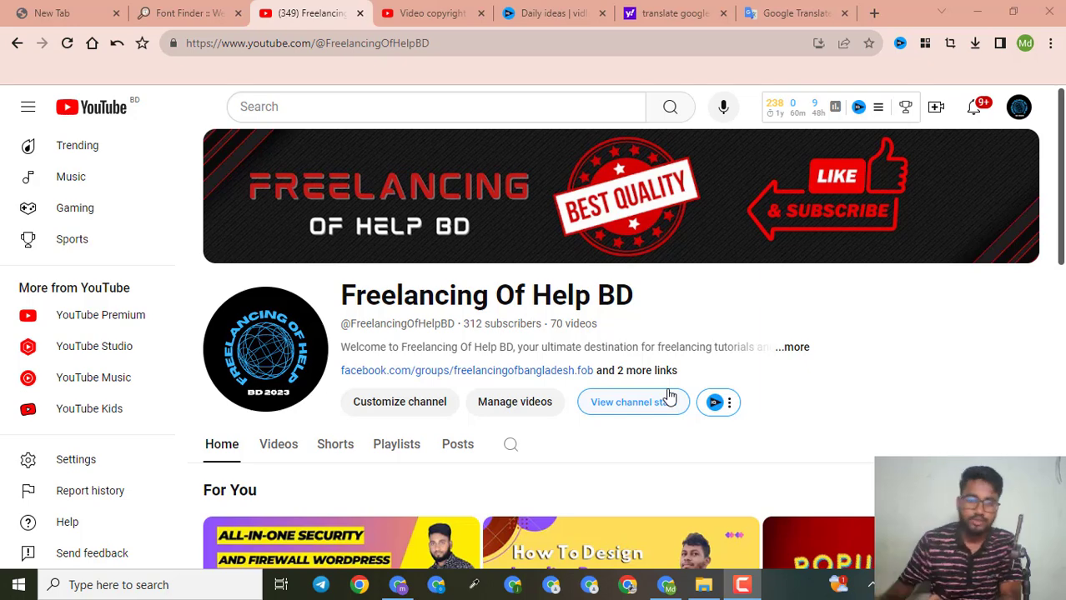
{"action": "scroll", "coordinate": [648, 367], "scroll_direction": "down", "scroll_amount": 3}
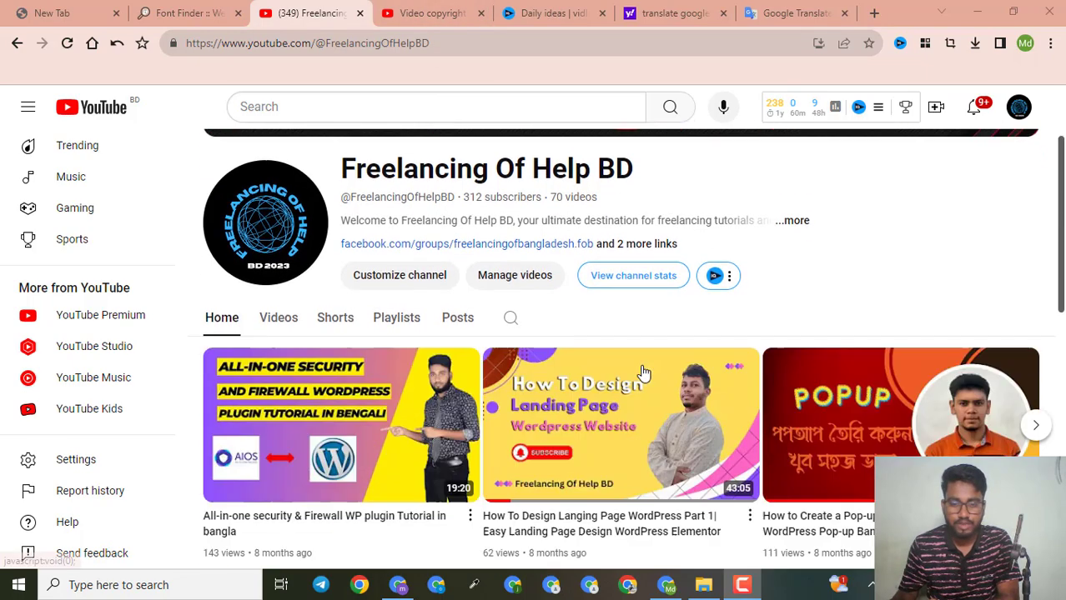
{"action": "scroll", "coordinate": [483, 574], "scroll_direction": "up", "scroll_amount": 3}
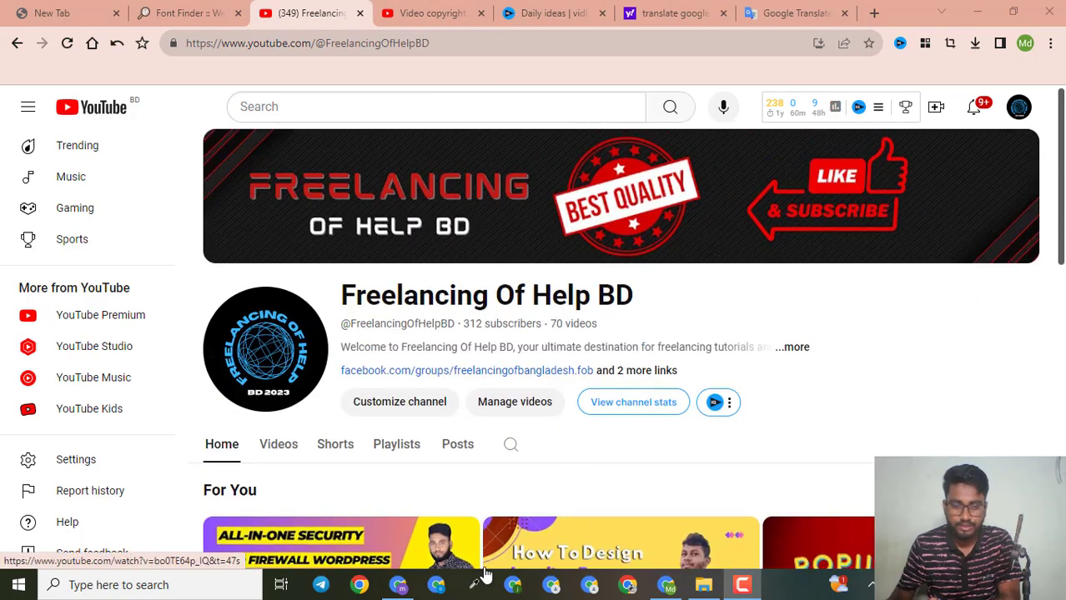
- Switch to the other Chrome window, open the cPanel login page and log in with the saved credentials
{"action": "left_click", "coordinate": [400, 587]}
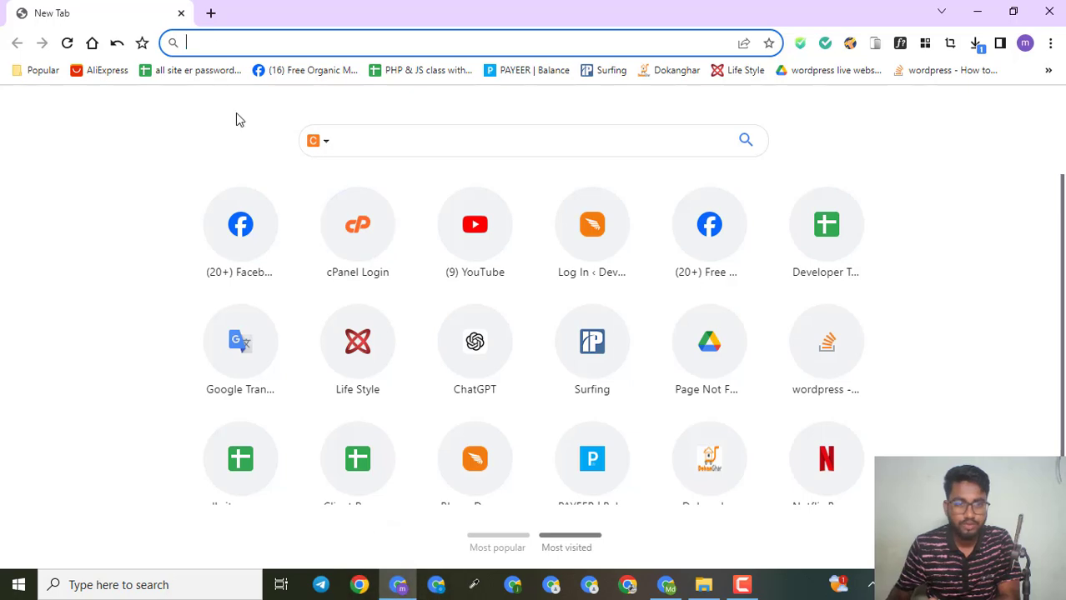
{"action": "left_click", "coordinate": [367, 258]}
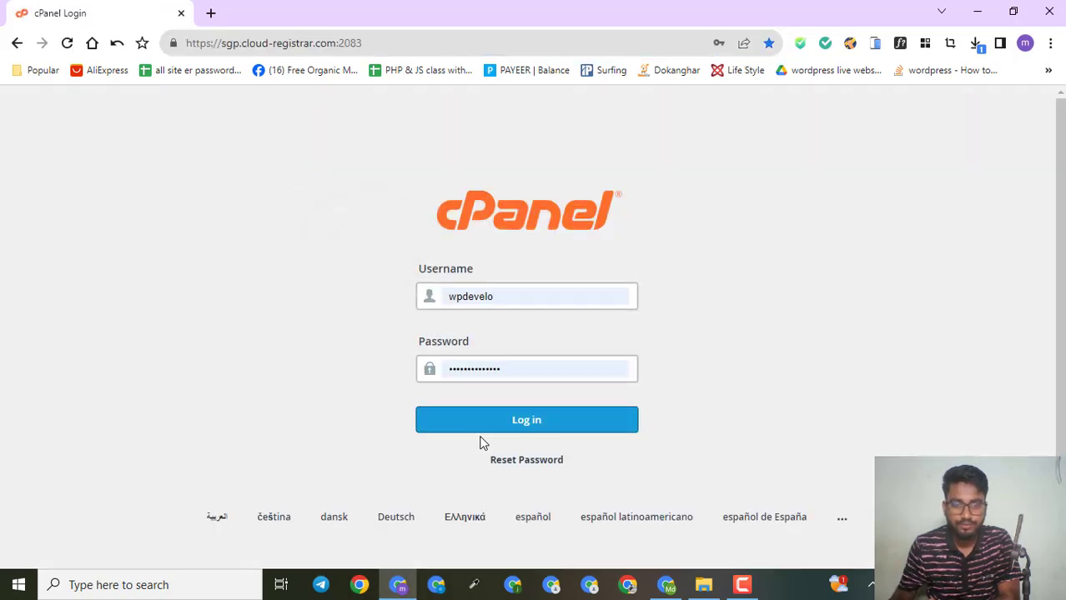
{"action": "left_click", "coordinate": [487, 435]}
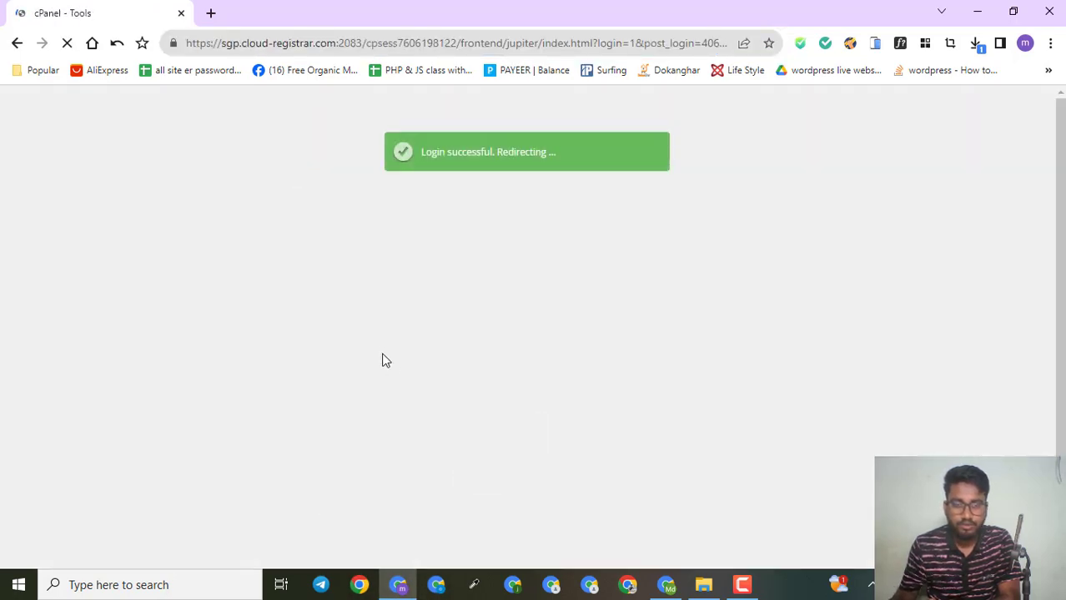
- Find the Domains tool in cPanel and open its form for creating a new domain
{"action": "scroll", "coordinate": [713, 354], "scroll_direction": "down", "scroll_amount": 7}
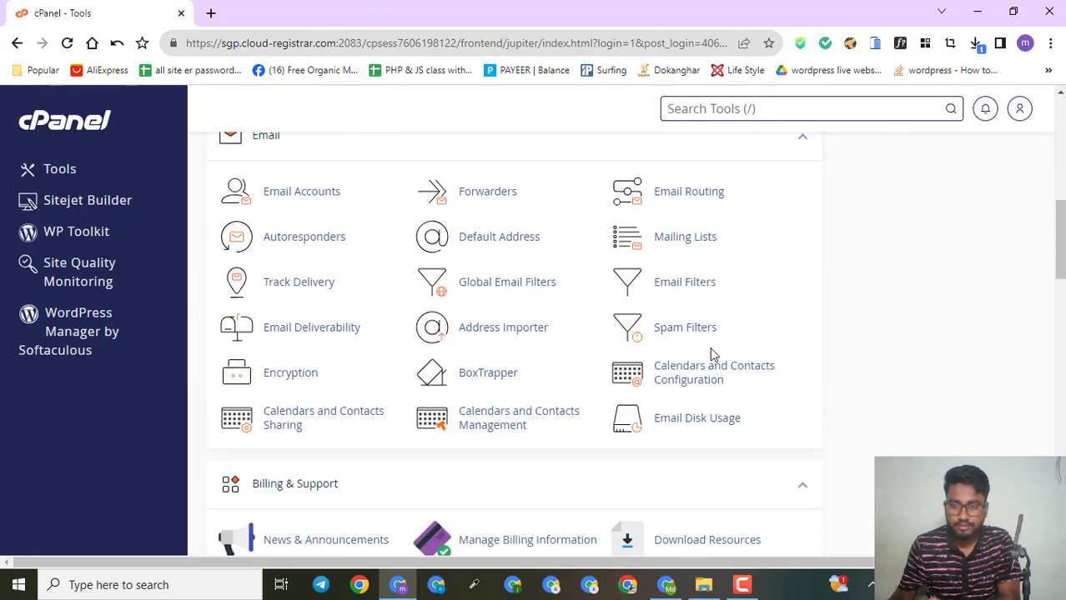
{"action": "scroll", "coordinate": [712, 354], "scroll_direction": "down", "scroll_amount": 10}
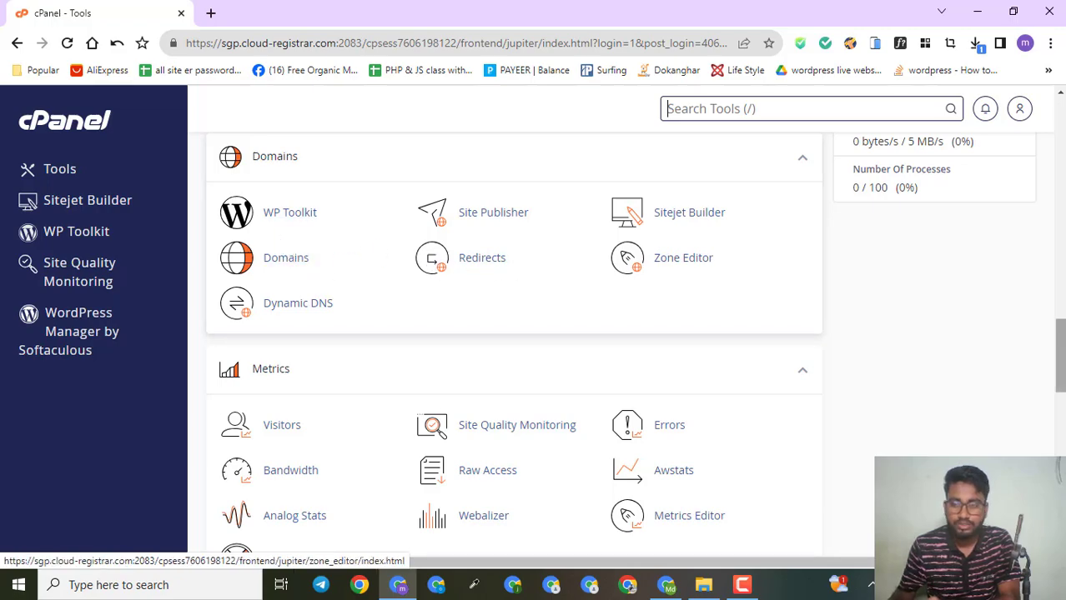
{"action": "scroll", "coordinate": [882, 347], "scroll_direction": "up", "scroll_amount": 12}
{"action": "scroll", "coordinate": [882, 347], "scroll_direction": "down", "scroll_amount": 2}
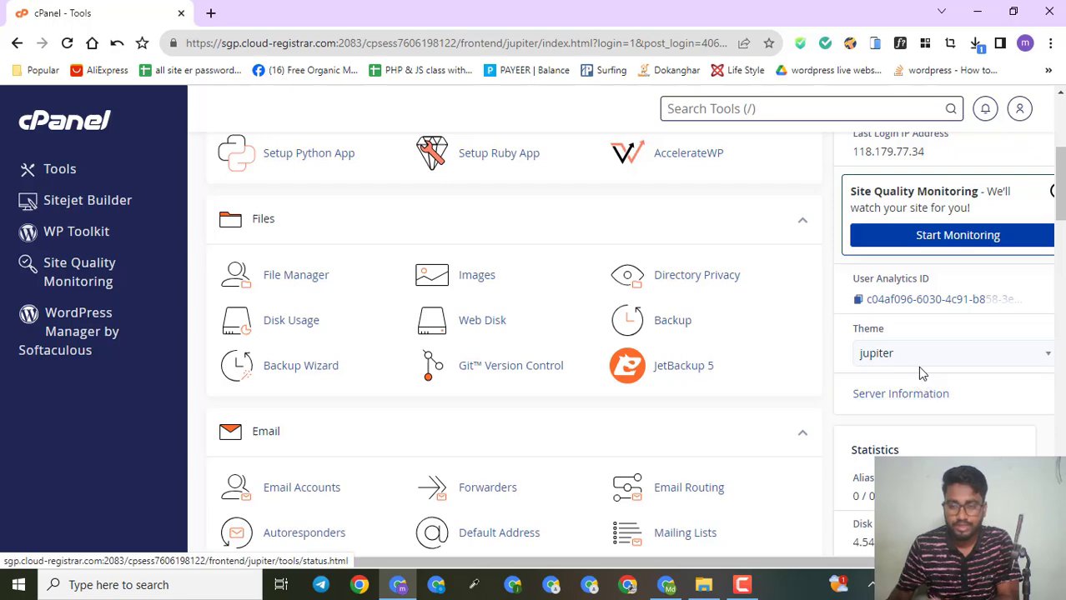
{"action": "scroll", "coordinate": [360, 375], "scroll_direction": "down", "scroll_amount": 5}
{"action": "scroll", "coordinate": [360, 374], "scroll_direction": "down", "scroll_amount": 8}
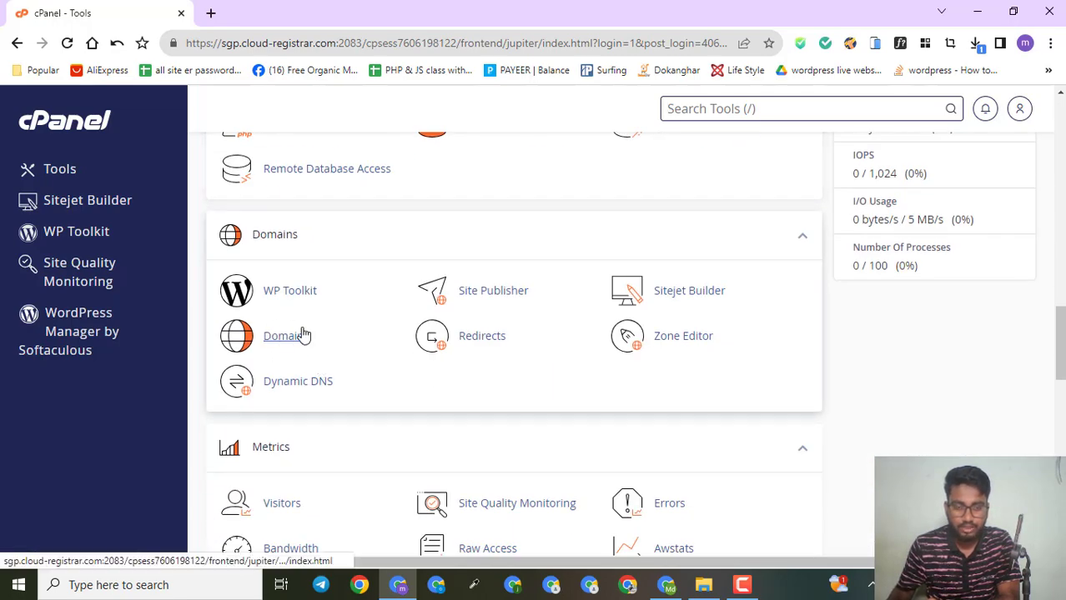
{"action": "left_click", "coordinate": [303, 336]}
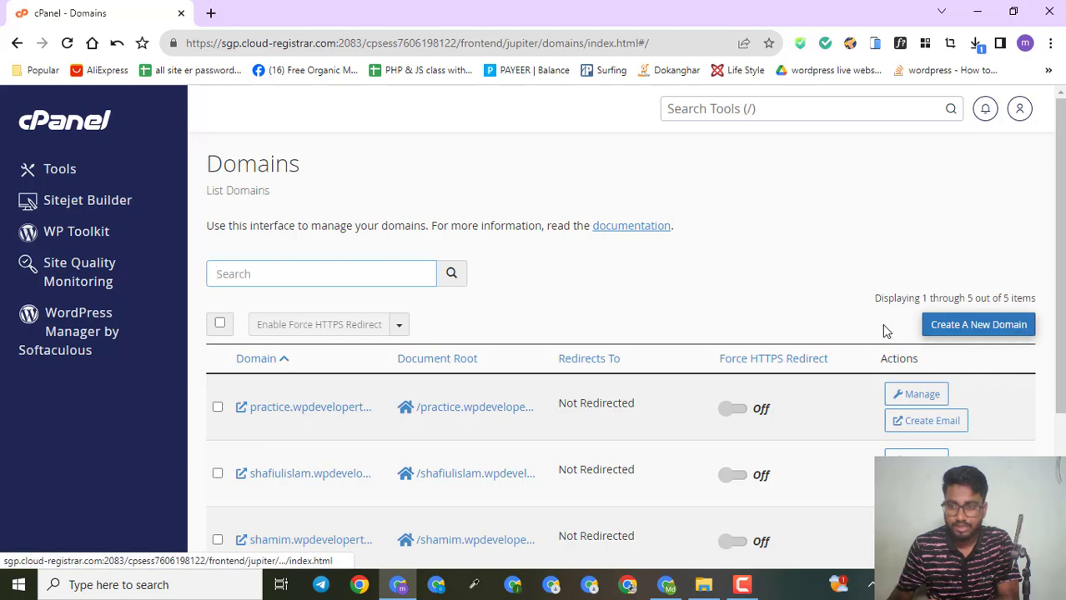
{"action": "left_click", "coordinate": [991, 333]}
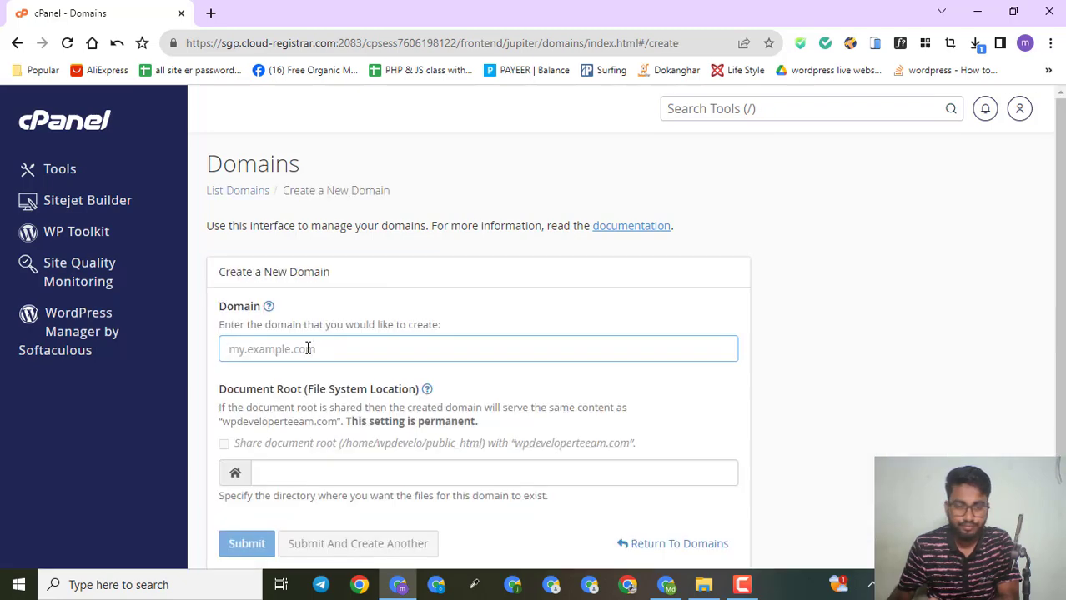
- Create the subdomain exam.wpdeveloperteeam.com with exam.wpdeveloperteeam.com as its document root
{"action": "left_click", "coordinate": [308, 349]}
{"action": "left_click", "coordinate": [335, 385]}
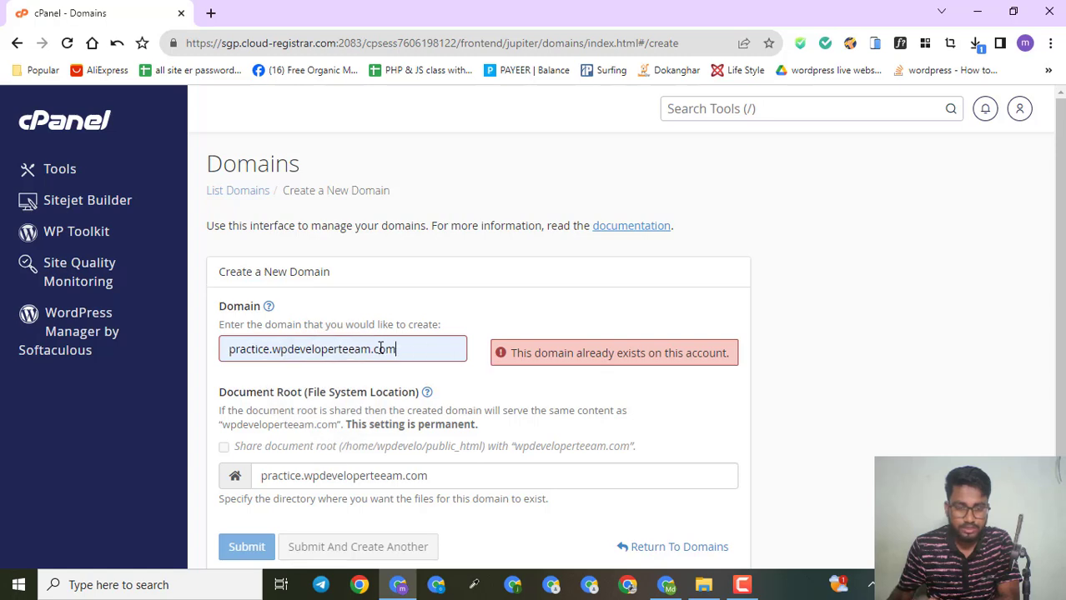
{"action": "left_click", "coordinate": [275, 347]}
{"action": "key", "text": "BackSpace"}
{"action": "key", "text": "BackSpace"}
{"action": "key", "text": "BackSpace"}
{"action": "key", "text": "BackSpace"}
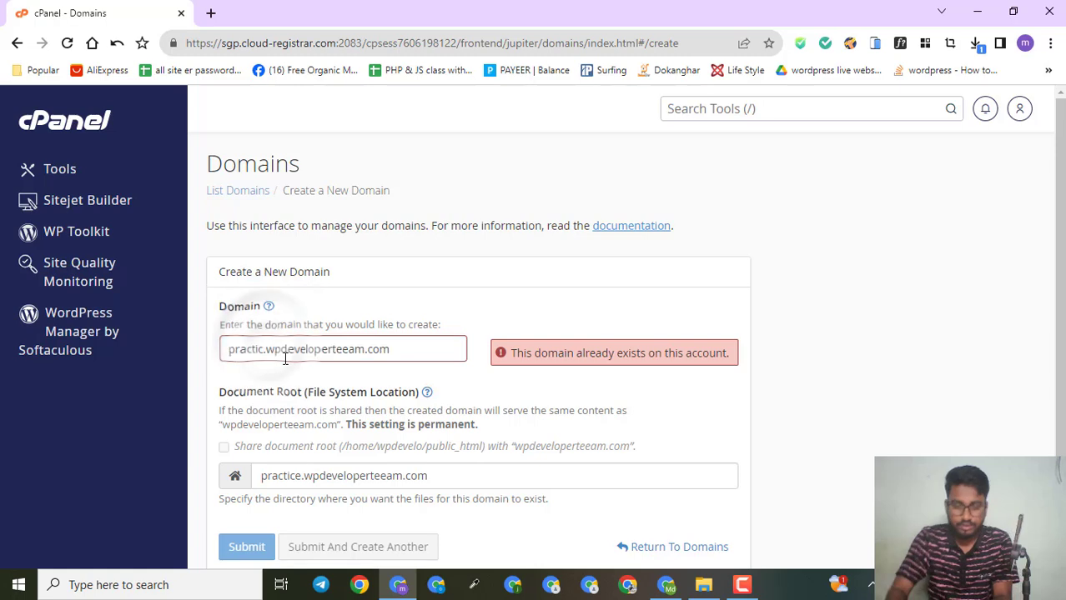
{"action": "key", "text": "BackSpace"}
{"action": "key", "text": "BackSpace"}
{"action": "key", "text": "BackSpace"}
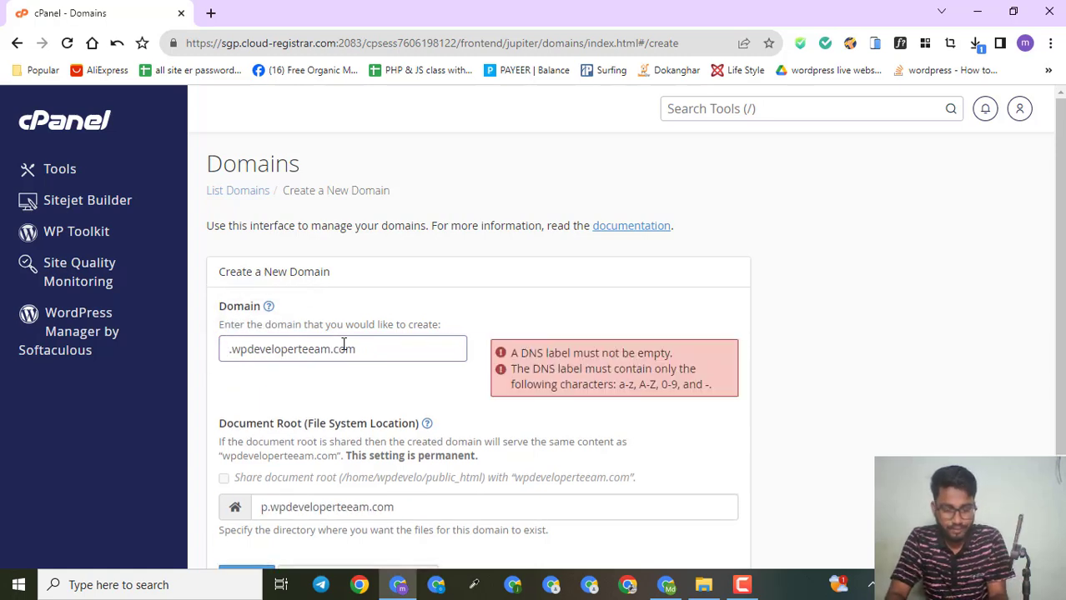
{"action": "type", "text": "exam"}
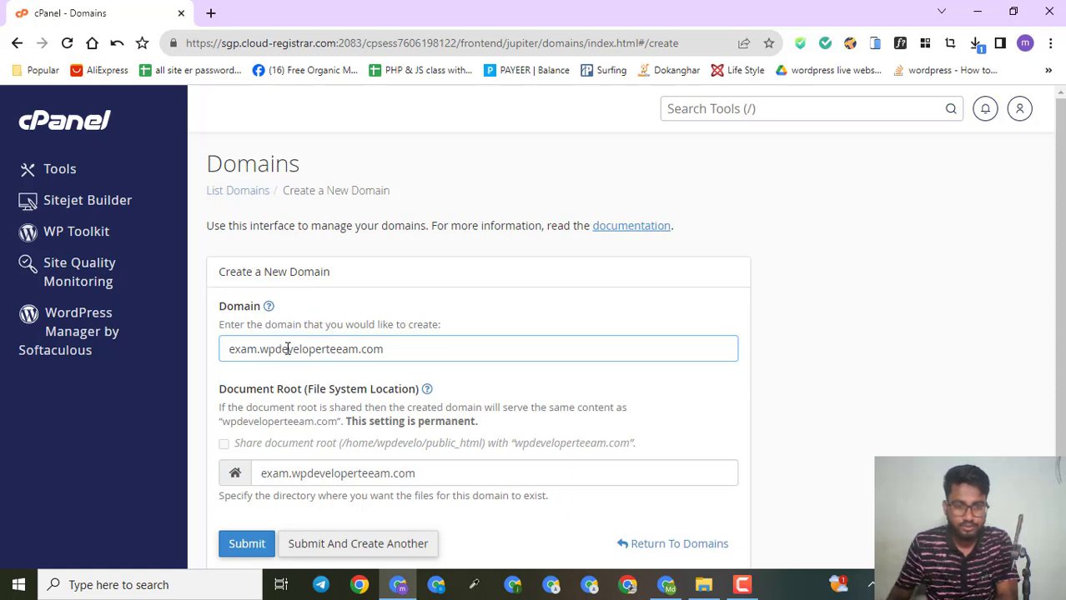
{"action": "scroll", "coordinate": [412, 312], "scroll_direction": "down", "scroll_amount": 2}
{"action": "left_click", "coordinate": [259, 441]}
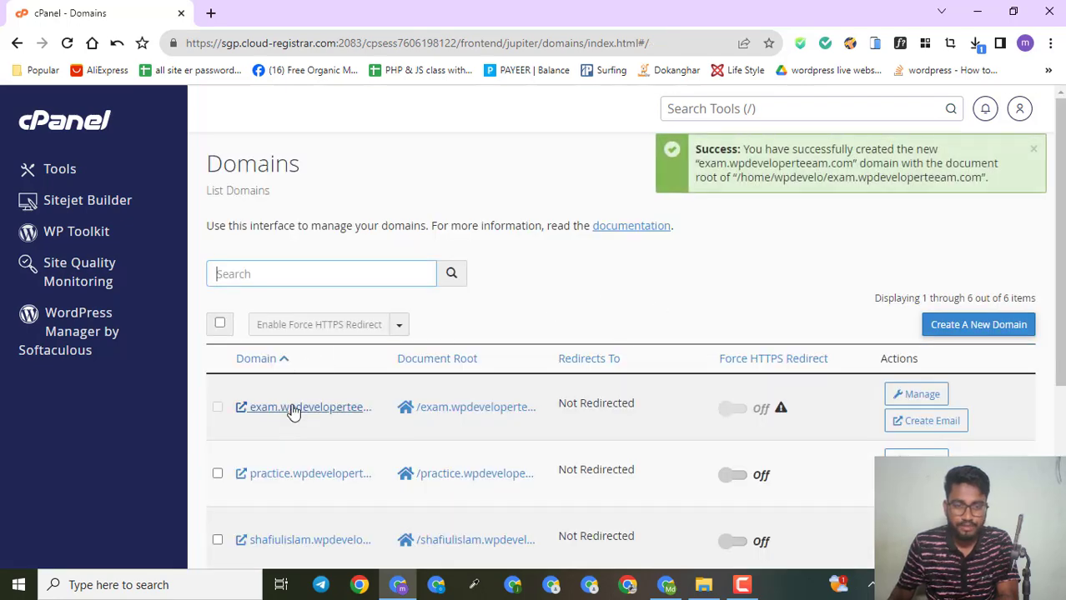
- Return to the cPanel tools overview and open the File Manager
{"action": "left_click", "coordinate": [16, 46]}
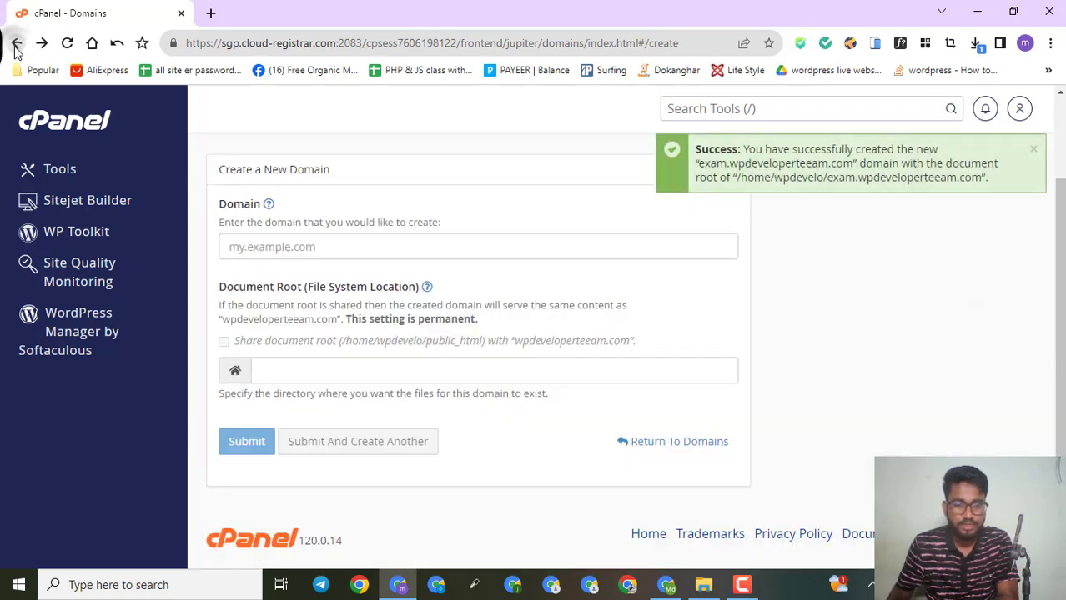
{"action": "left_click", "coordinate": [11, 47]}
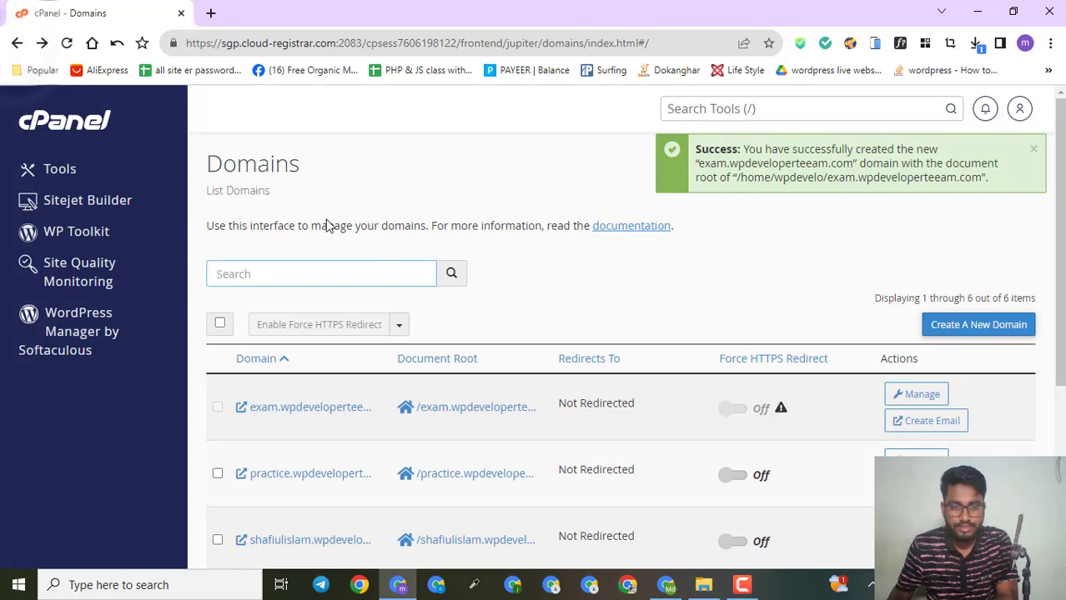
{"action": "left_click", "coordinate": [16, 43]}
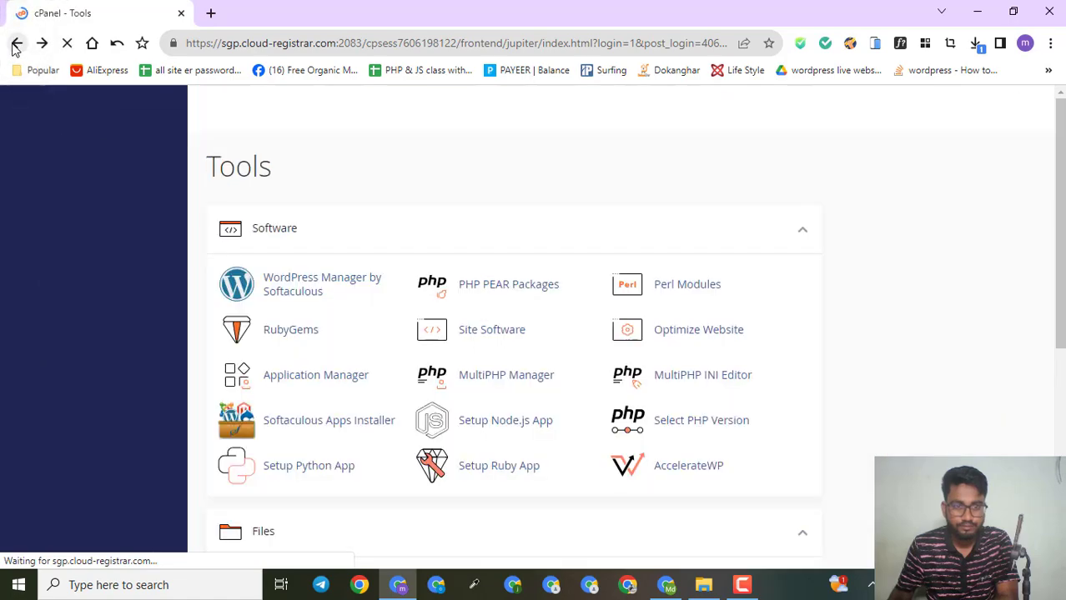
{"action": "scroll", "coordinate": [325, 258], "scroll_direction": "up", "scroll_amount": 12}
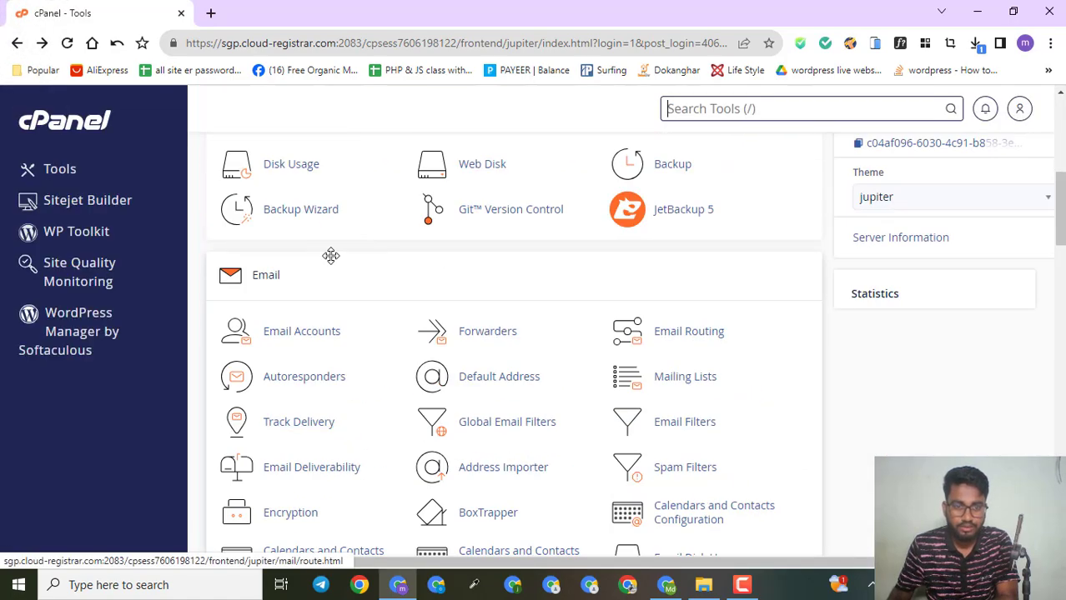
{"action": "scroll", "coordinate": [331, 259], "scroll_direction": "up", "scroll_amount": 2}
{"action": "scroll", "coordinate": [331, 263], "scroll_direction": "down", "scroll_amount": 3}
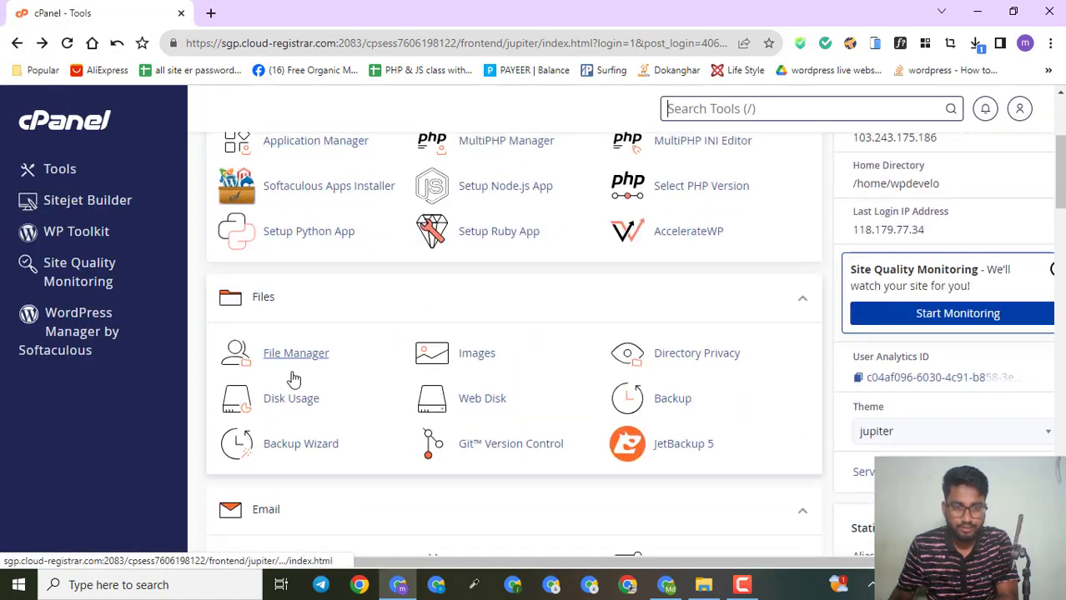
{"action": "left_click", "coordinate": [312, 360]}
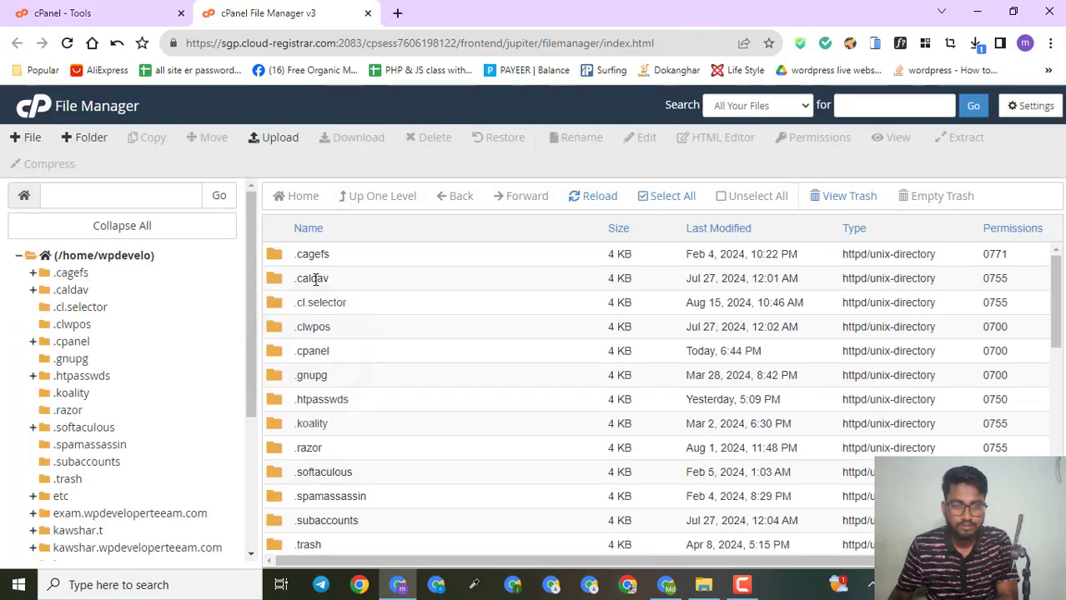
- Open the exam.wpdeveloperteeam.com folder in the home directory
{"action": "scroll", "coordinate": [446, 333], "scroll_direction": "down", "scroll_amount": 4}
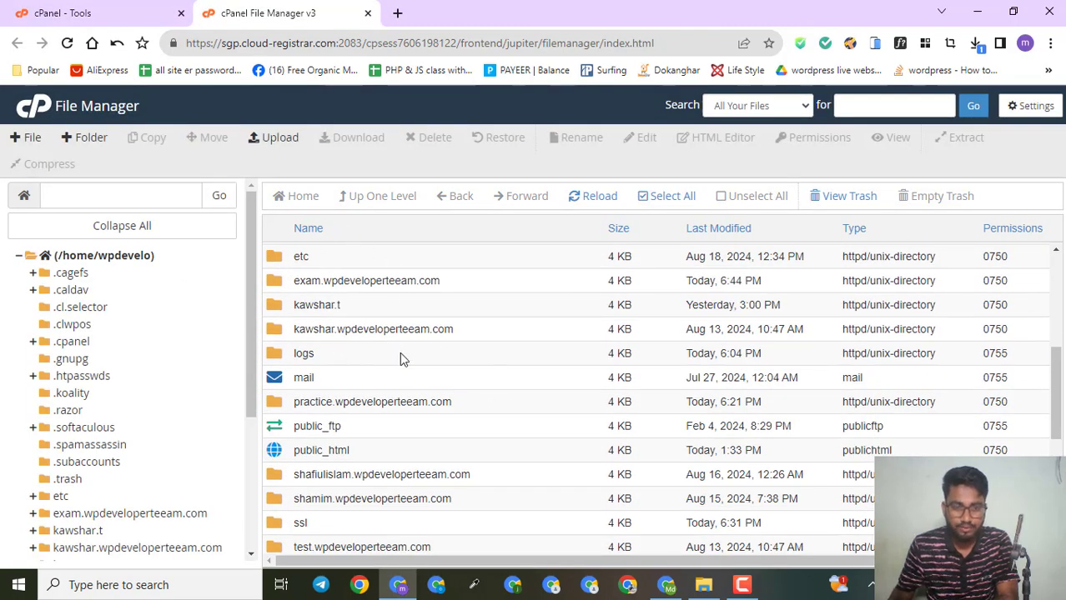
{"action": "scroll", "coordinate": [400, 353], "scroll_direction": "up", "scroll_amount": 2}
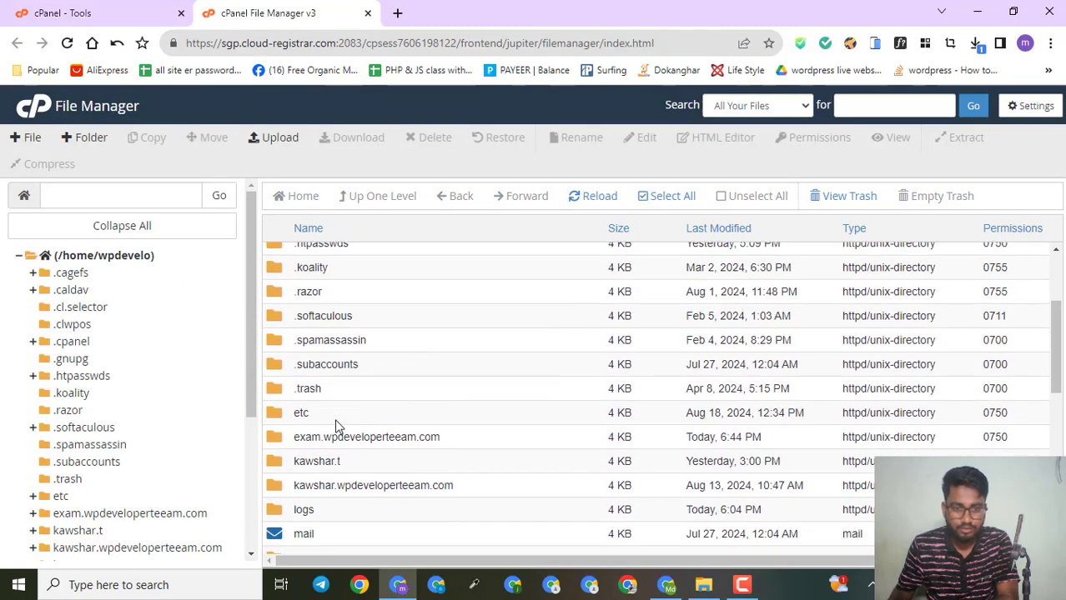
{"action": "double_click", "coordinate": [454, 443]}
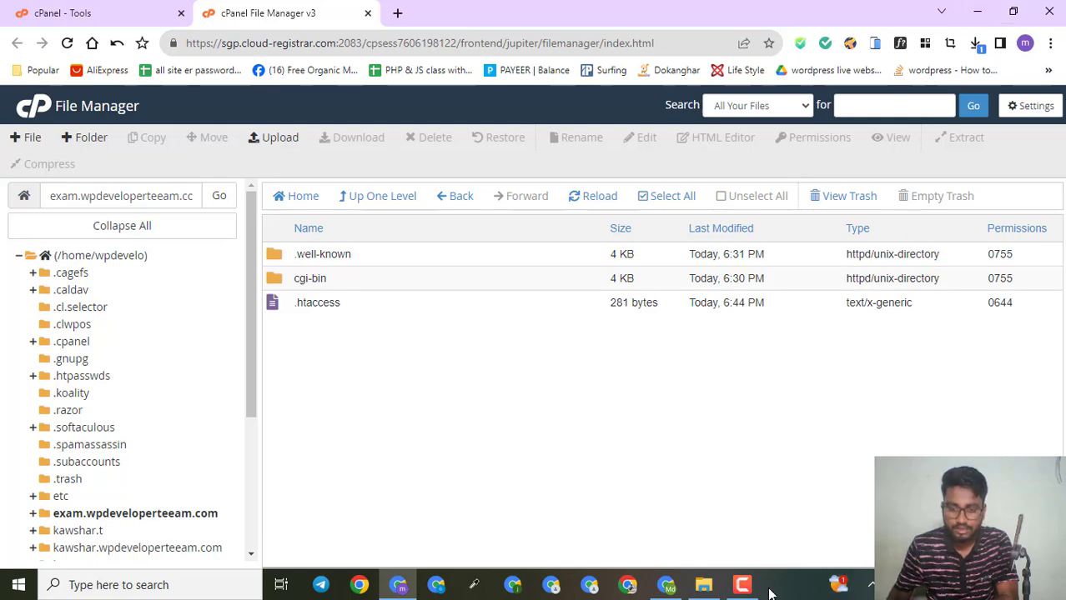
- Switch to File Explorer and compress index.html and style.css from the finalexam folder into finalexam.zip in ZIP format
{"action": "left_click", "coordinate": [711, 588]}
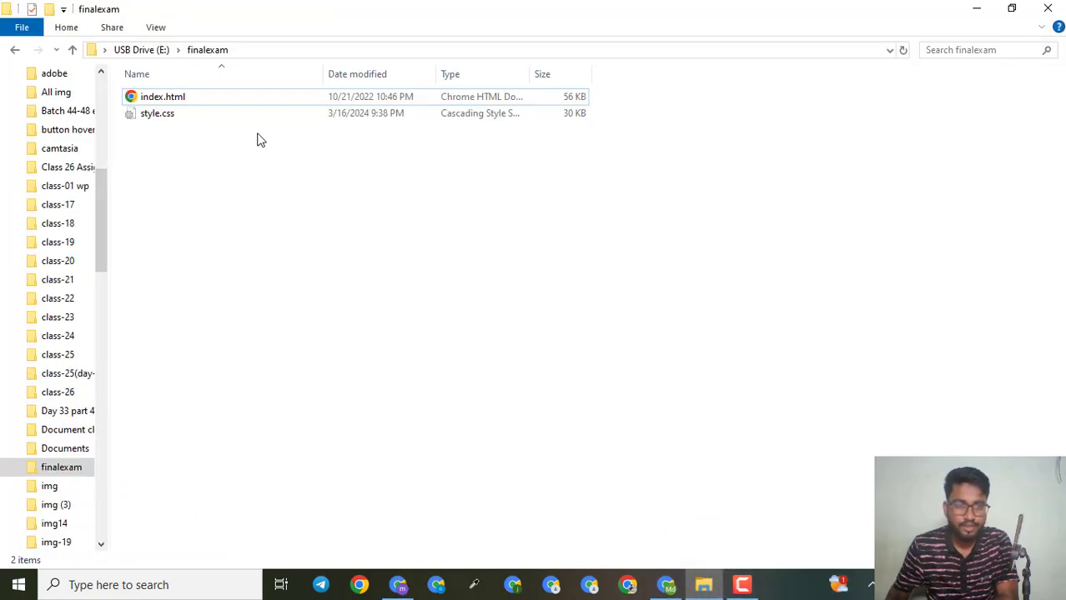
{"action": "left_click_drag", "start_coordinate": [247, 131], "coordinate": [244, 98]}
{"action": "right_click", "coordinate": [244, 98]}
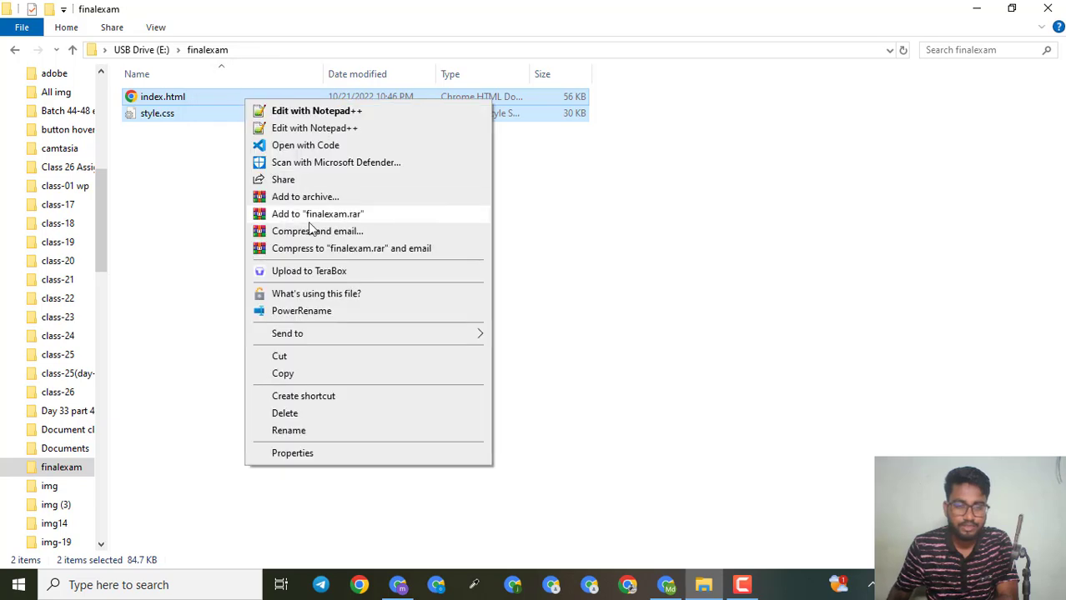
{"action": "left_click", "coordinate": [302, 197]}
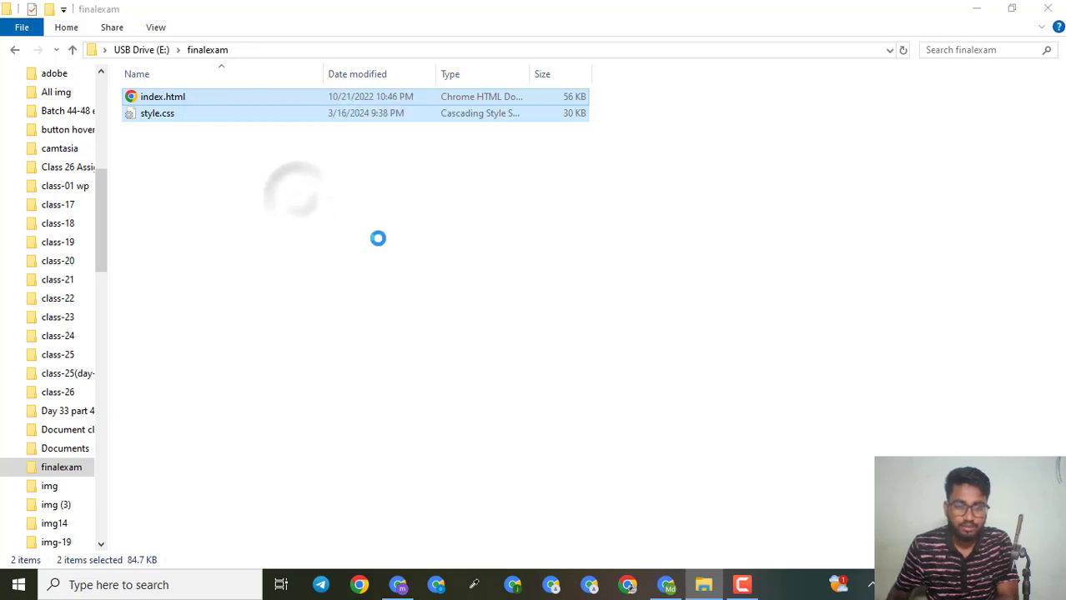
{"action": "left_click", "coordinate": [477, 290]}
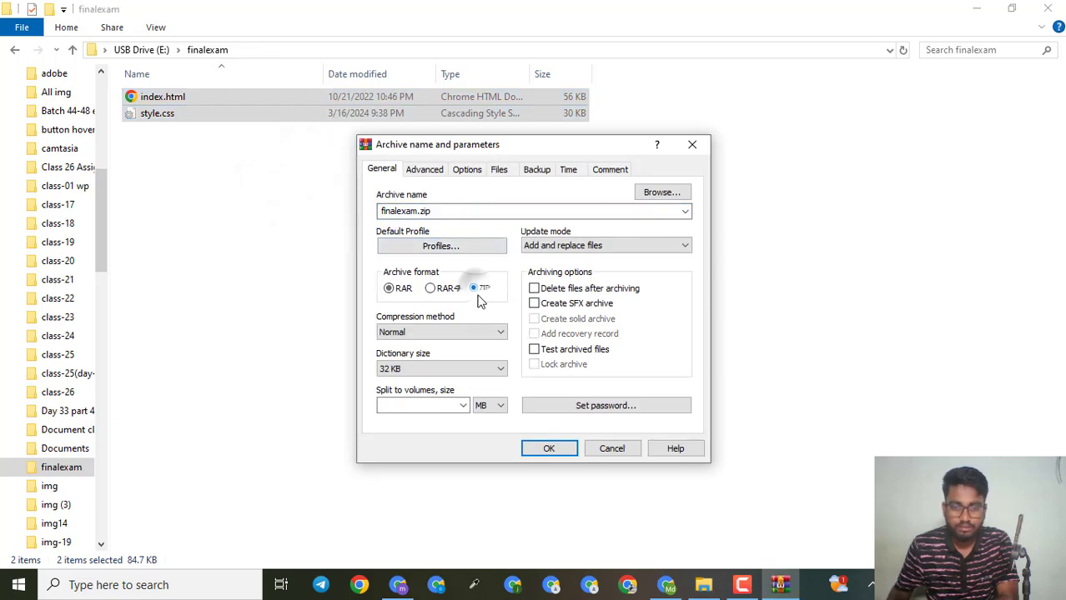
{"action": "left_click", "coordinate": [551, 449]}
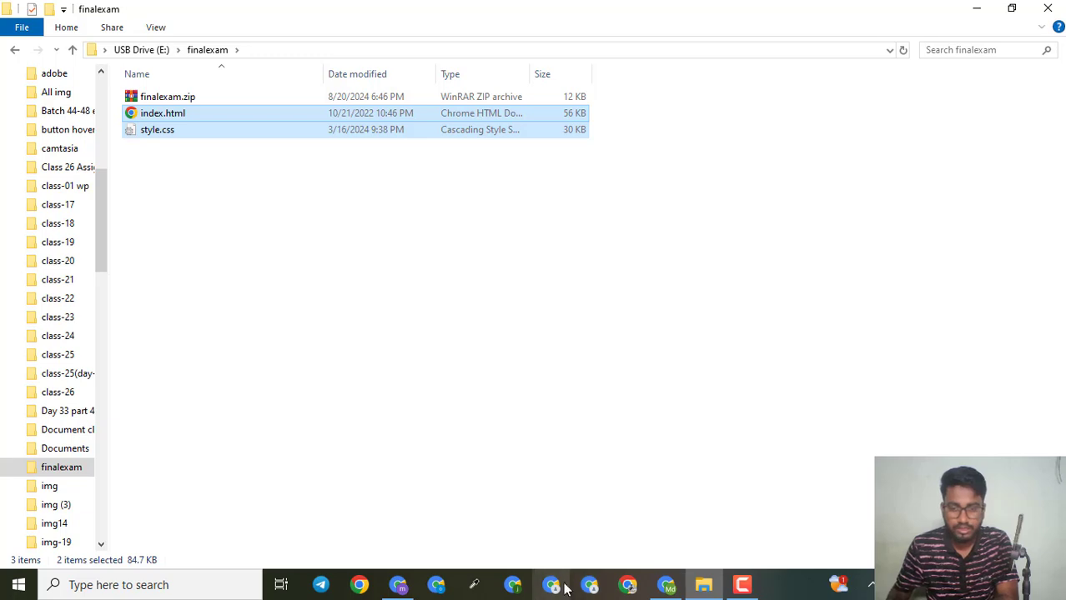
- Switch back to the cPanel File Manager and upload finalexam.zip from the finalexam folder on drive E: into the exam.wpdeveloperteeam.com folder
{"action": "left_click", "coordinate": [398, 585]}
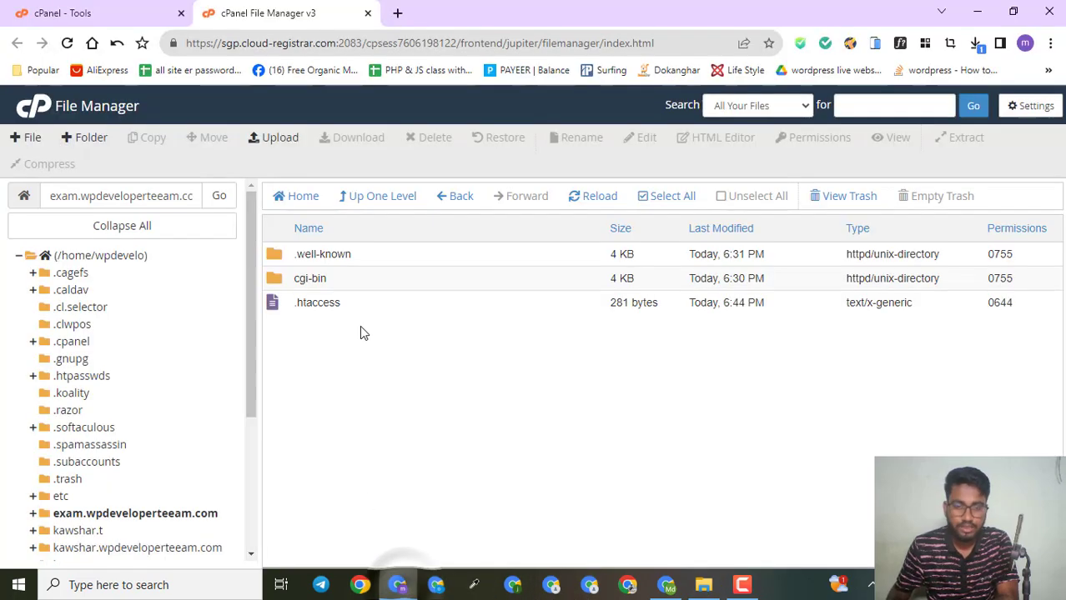
{"action": "left_click", "coordinate": [274, 138]}
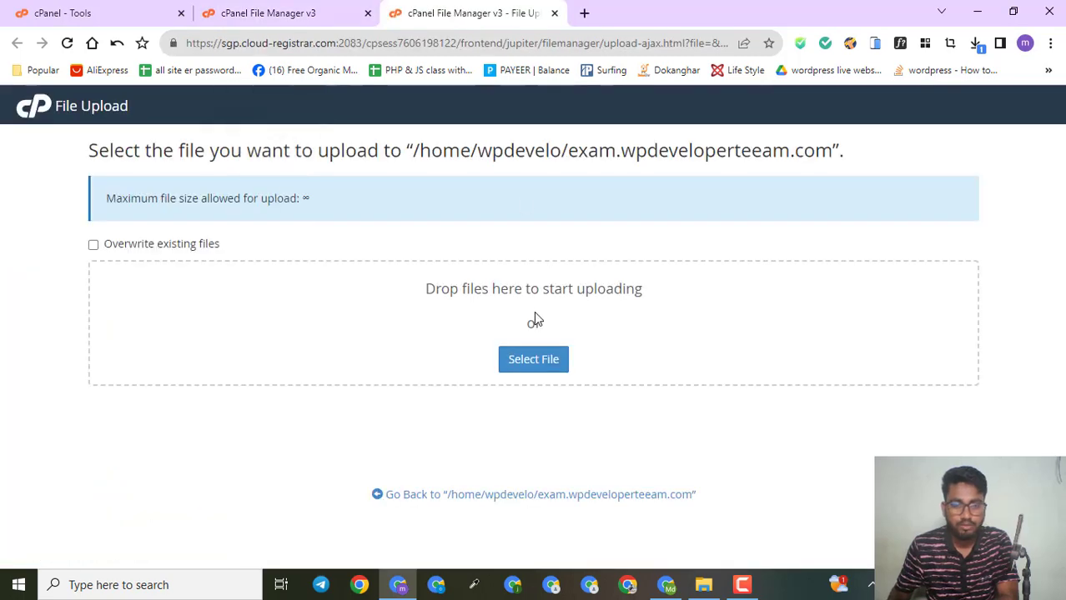
{"action": "left_click", "coordinate": [531, 365]}
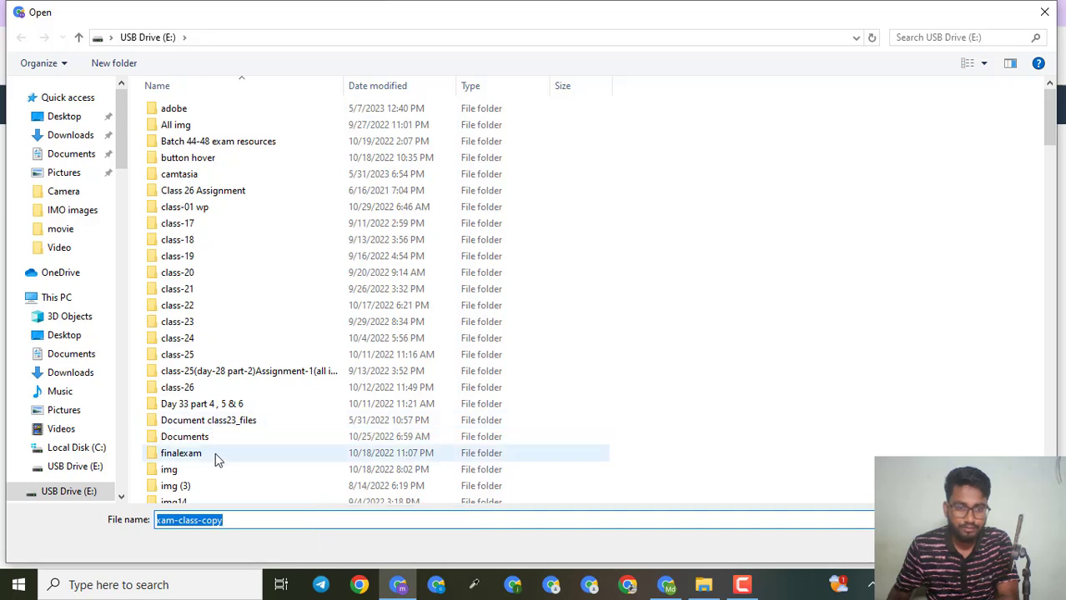
{"action": "double_click", "coordinate": [213, 453]}
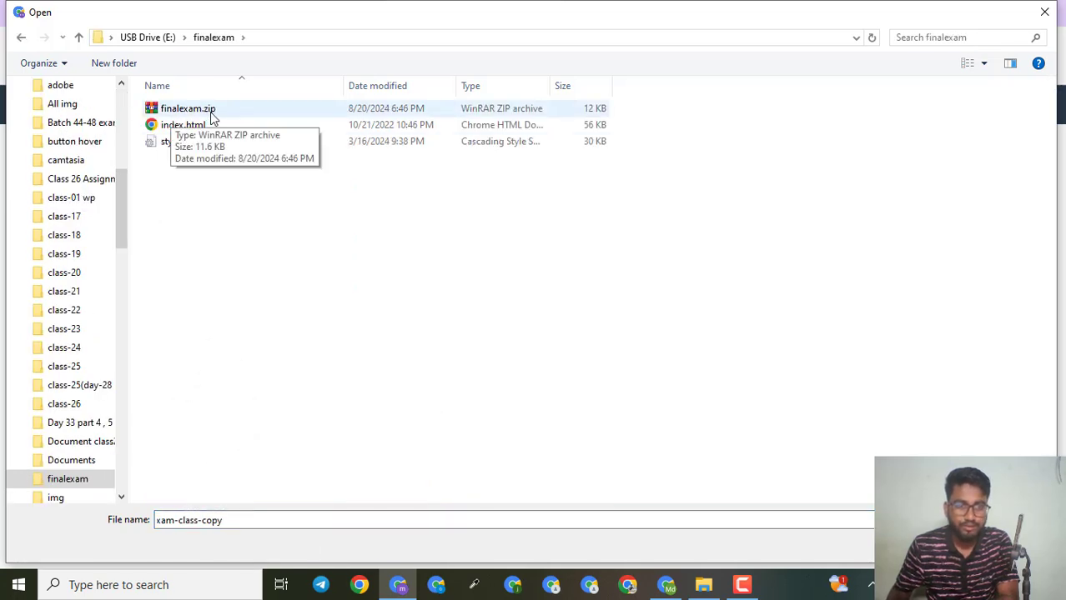
{"action": "left_click", "coordinate": [218, 114]}
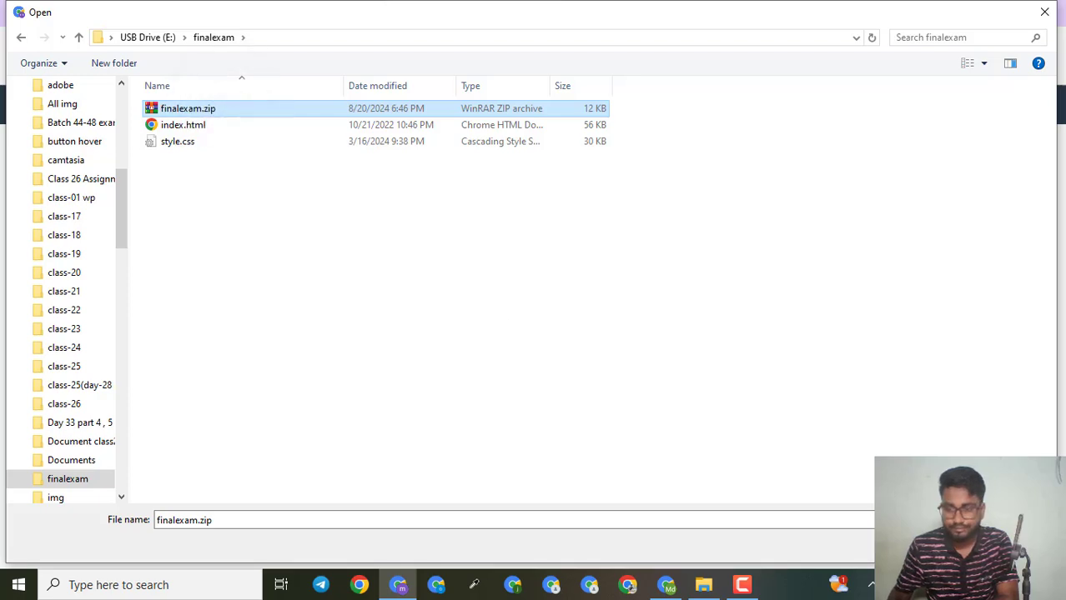
{"action": "key", "text": "Return"}
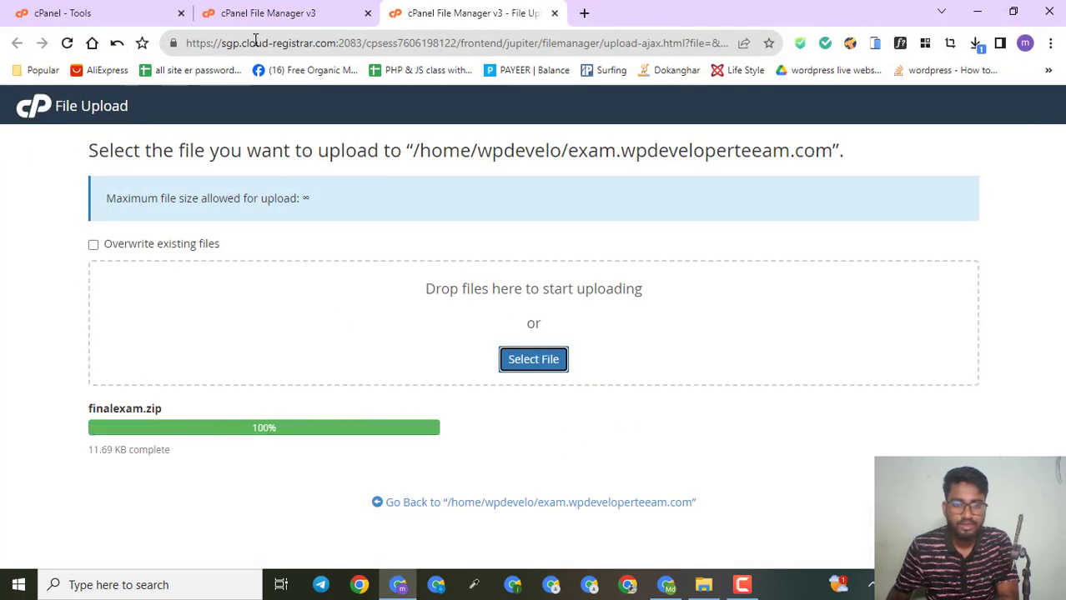
- Reload the File Manager's file list and extract finalexam.zip into /exam.wpdeveloperteeam.com
{"action": "left_click", "coordinate": [269, 10]}
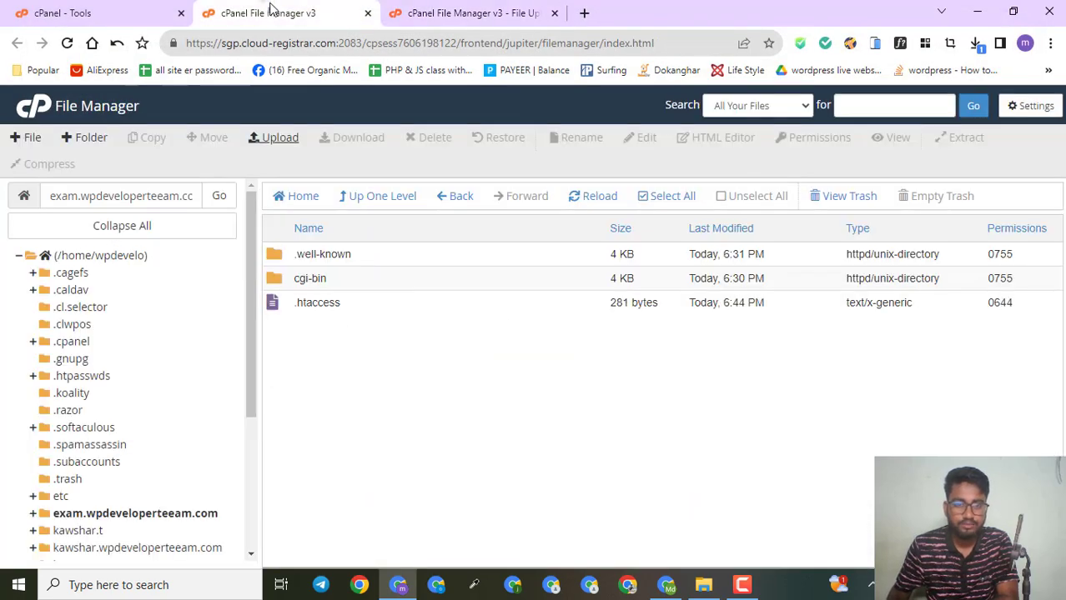
{"action": "left_click", "coordinate": [600, 202]}
{"action": "left_click", "coordinate": [331, 330]}
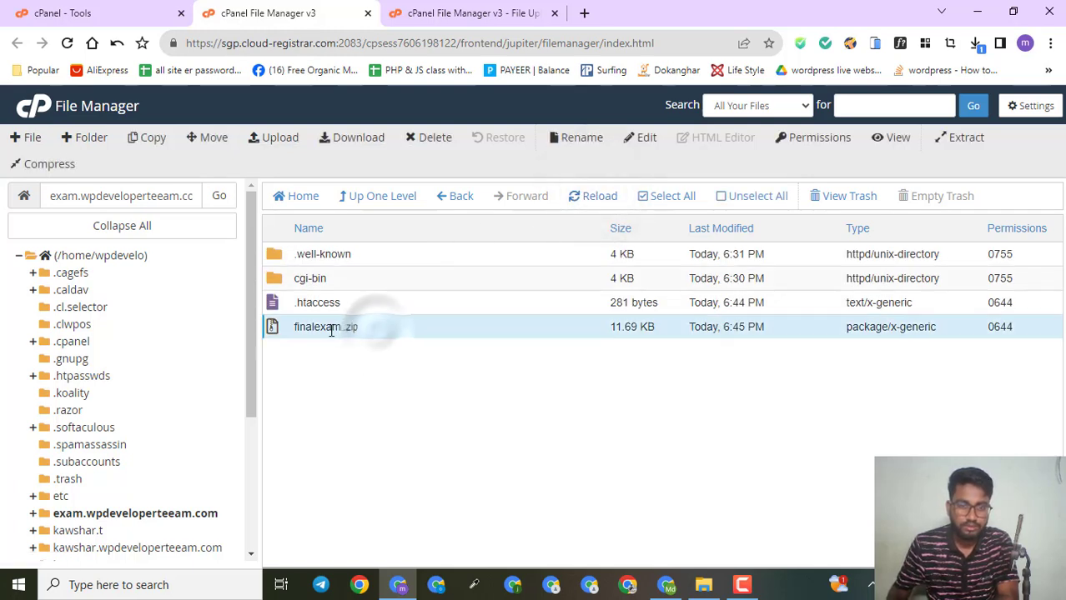
{"action": "right_click", "coordinate": [384, 335]}
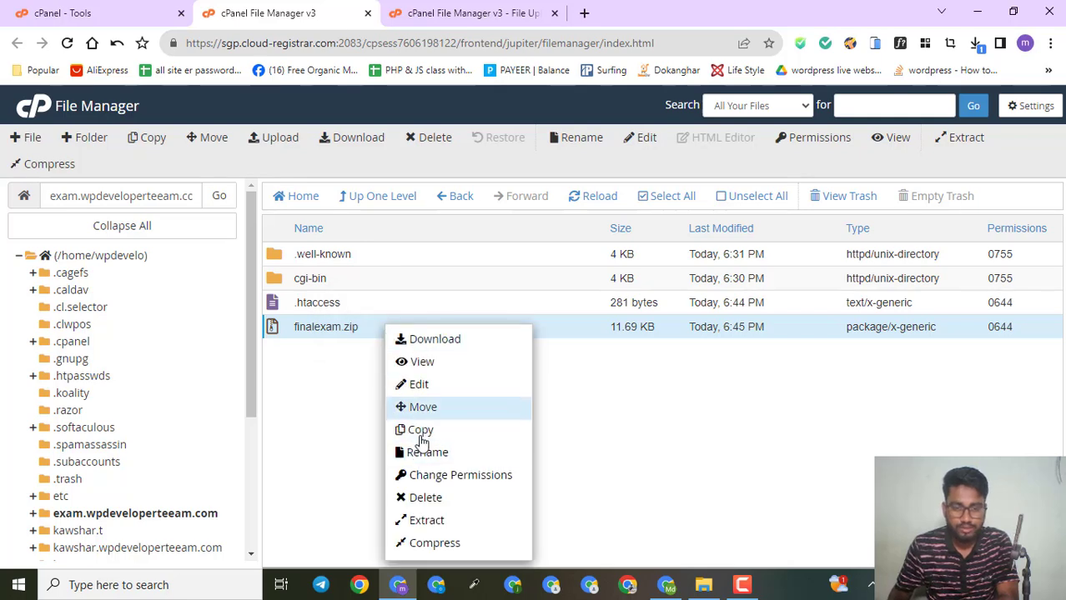
{"action": "left_click", "coordinate": [419, 518]}
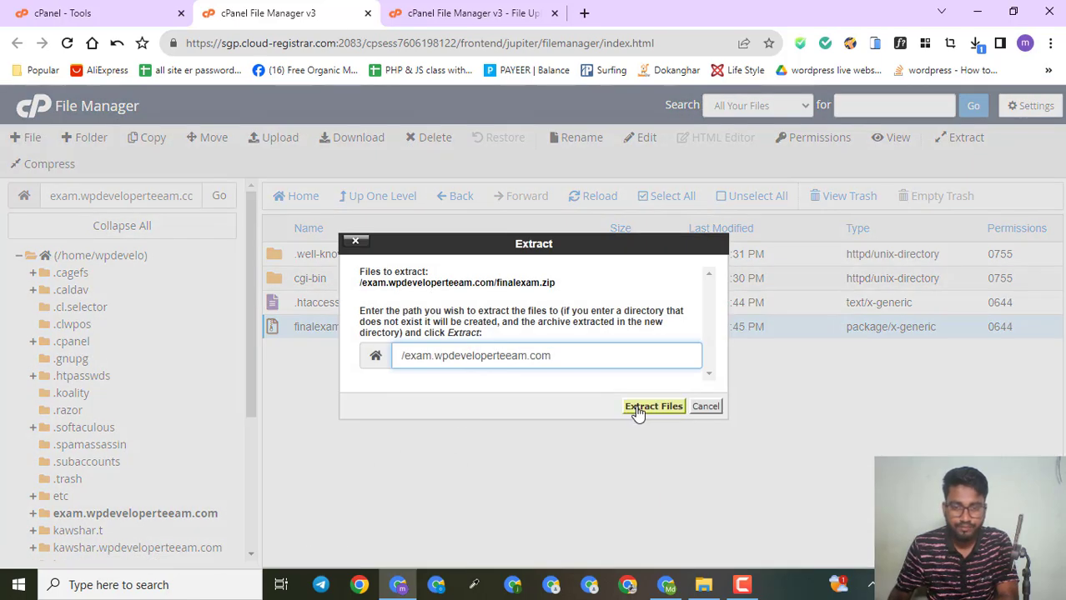
{"action": "left_click", "coordinate": [653, 407]}
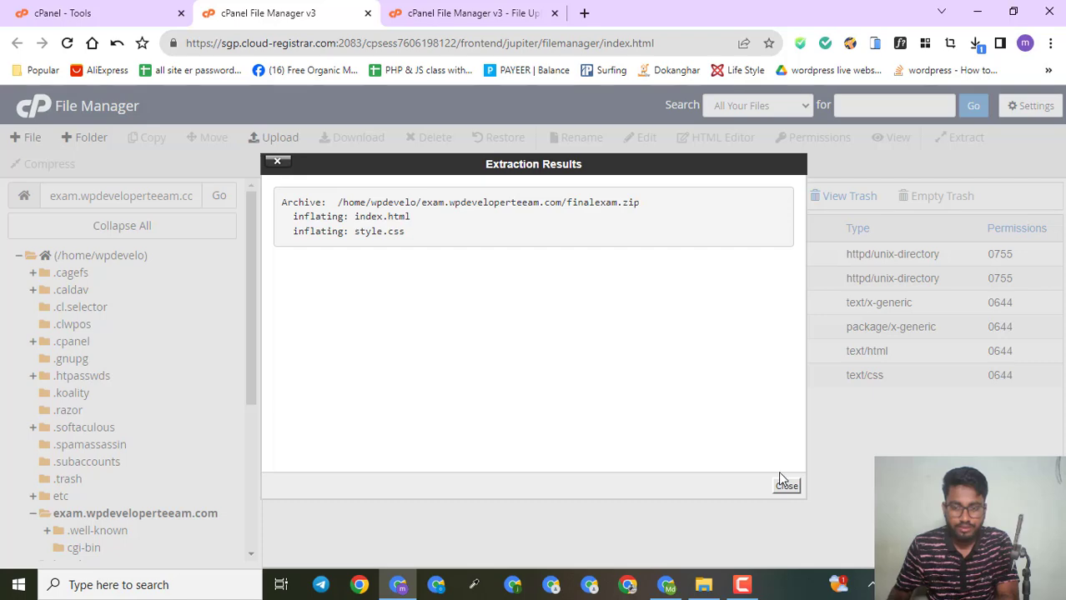
{"action": "left_click", "coordinate": [786, 489]}
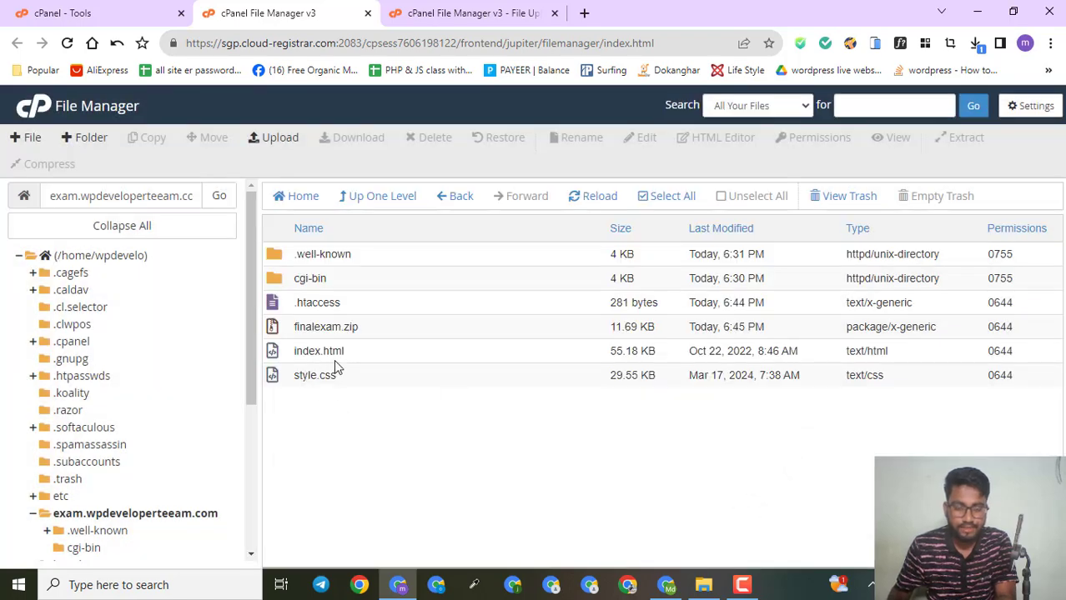
{"action": "left_click", "coordinate": [377, 330]}
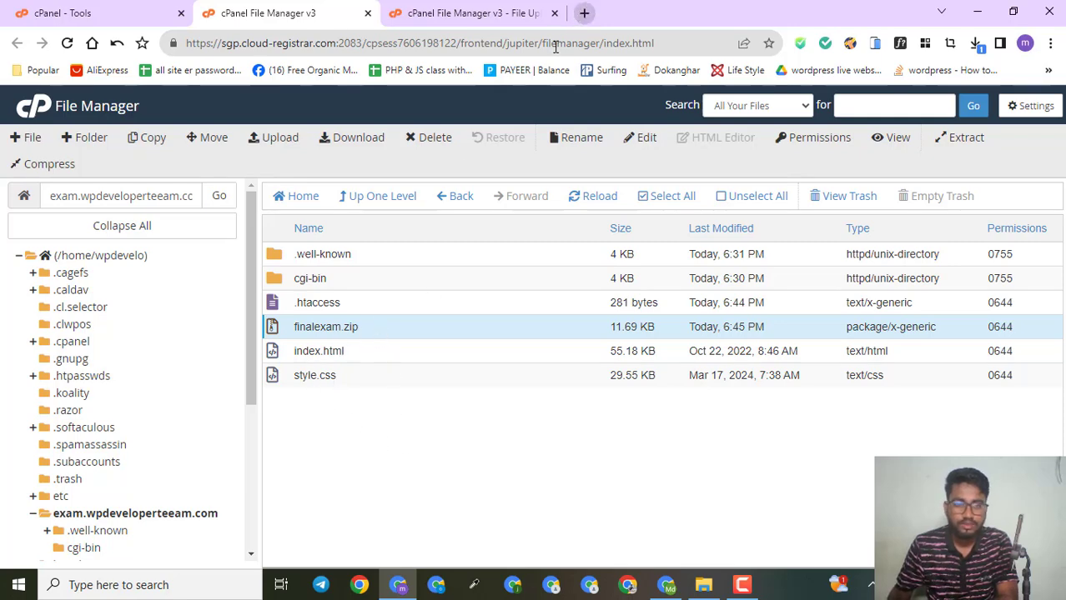
- Return to the home directory and copy the exam.wpdeveloperteeam.com folder's name from its rename dialog without renaming it
{"action": "left_click", "coordinate": [451, 205]}
{"action": "left_click", "coordinate": [450, 199]}
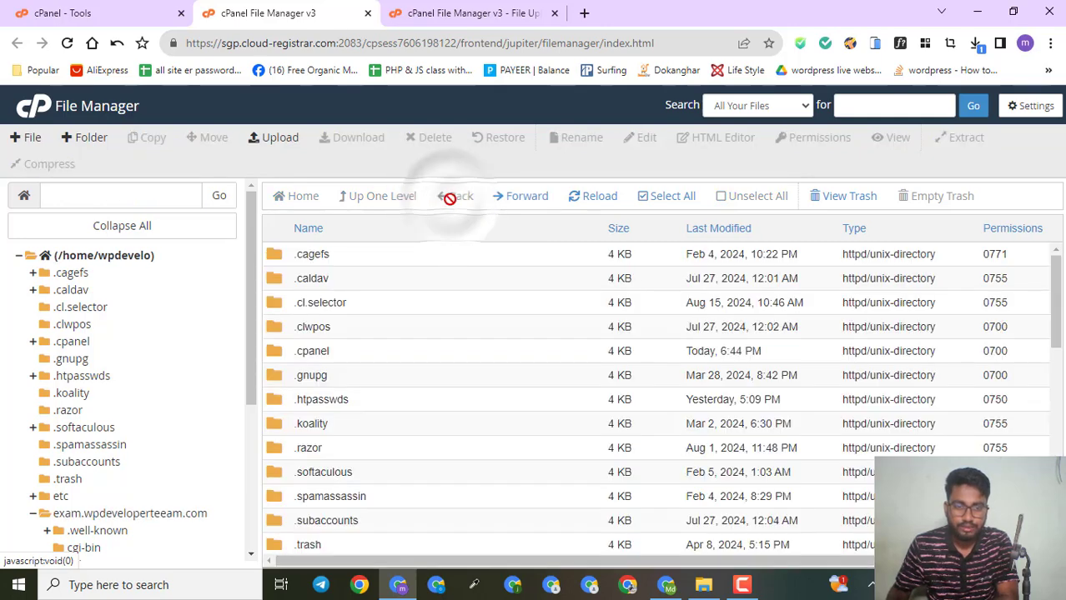
{"action": "scroll", "coordinate": [350, 379], "scroll_direction": "down", "scroll_amount": 4}
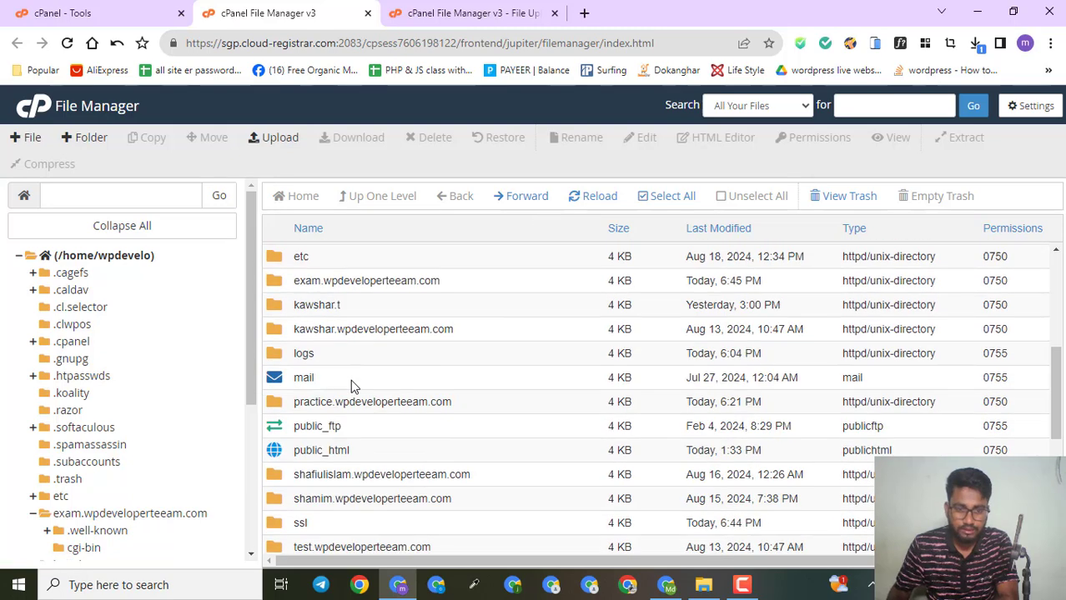
{"action": "left_click", "coordinate": [372, 285]}
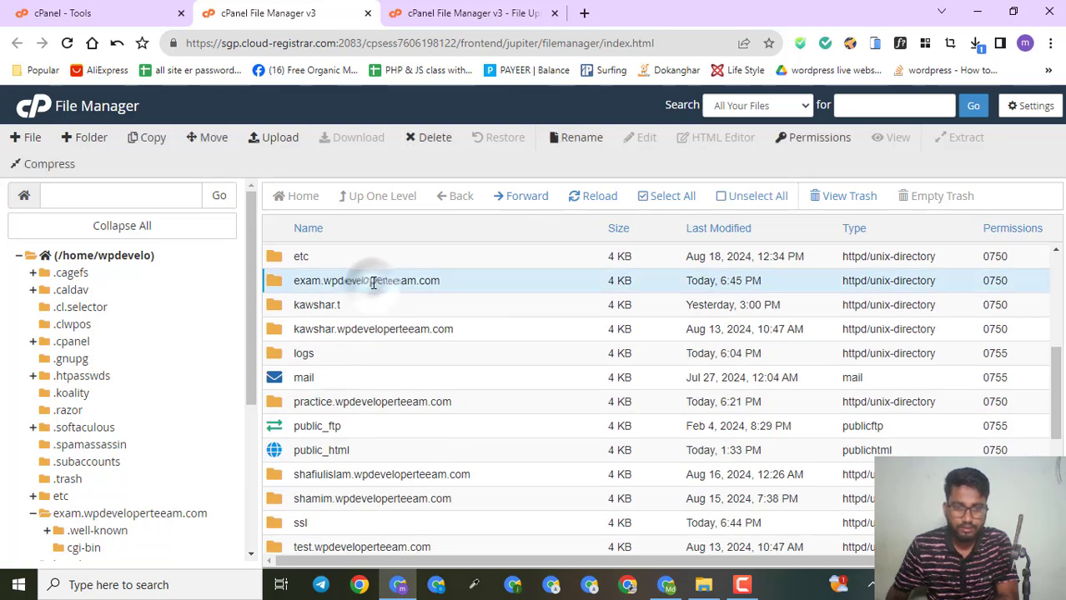
{"action": "right_click", "coordinate": [372, 285]}
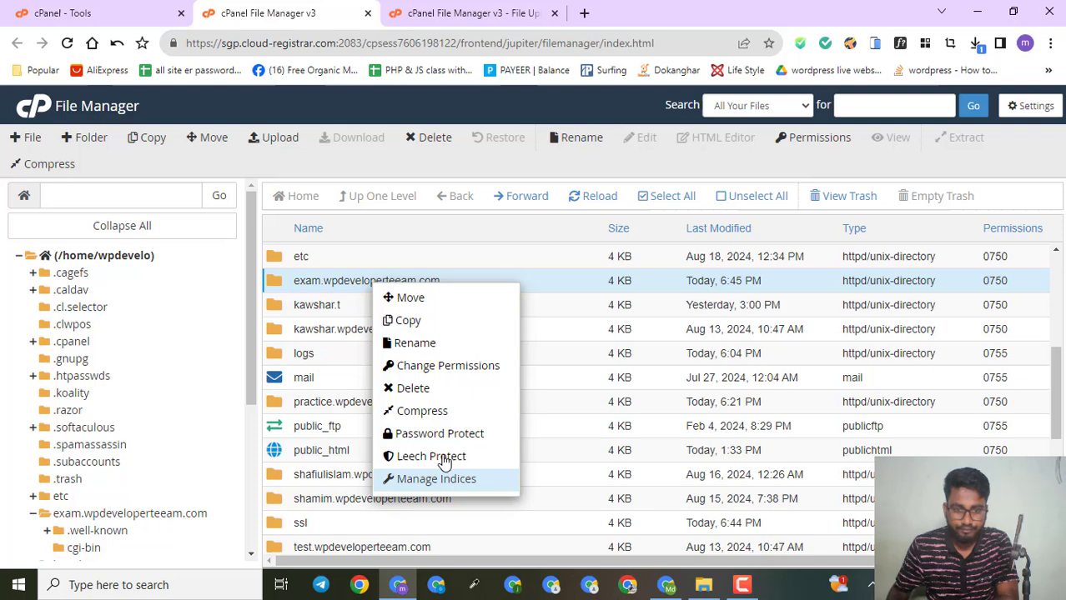
{"action": "left_click", "coordinate": [419, 343]}
{"action": "left_click_drag", "start_coordinate": [531, 340], "coordinate": [367, 342]}
{"action": "key", "text": "ctrl+c"}
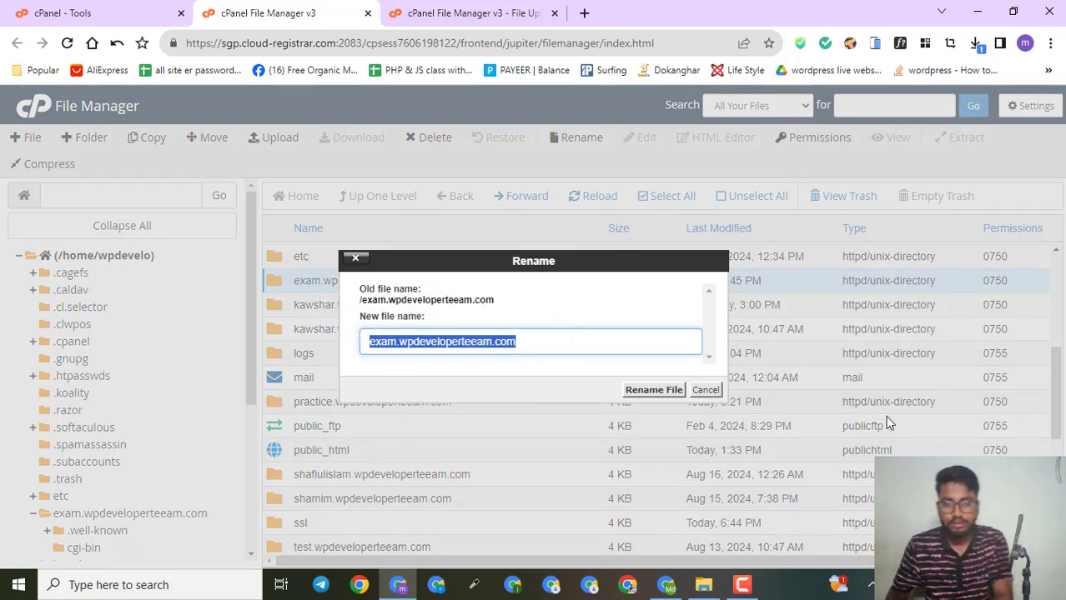
{"action": "left_click", "coordinate": [704, 392]}
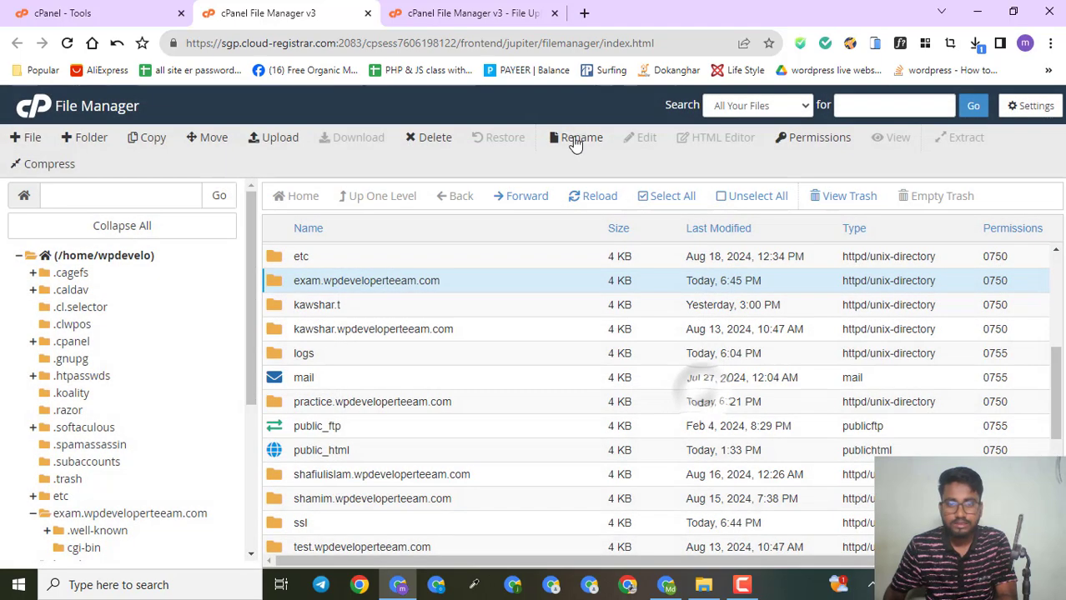
- Load exam.wpdeveloperteeam.com in a new browser tab using the copied name
{"action": "left_click", "coordinate": [583, 12]}
{"action": "key", "text": "ctrl+v"}
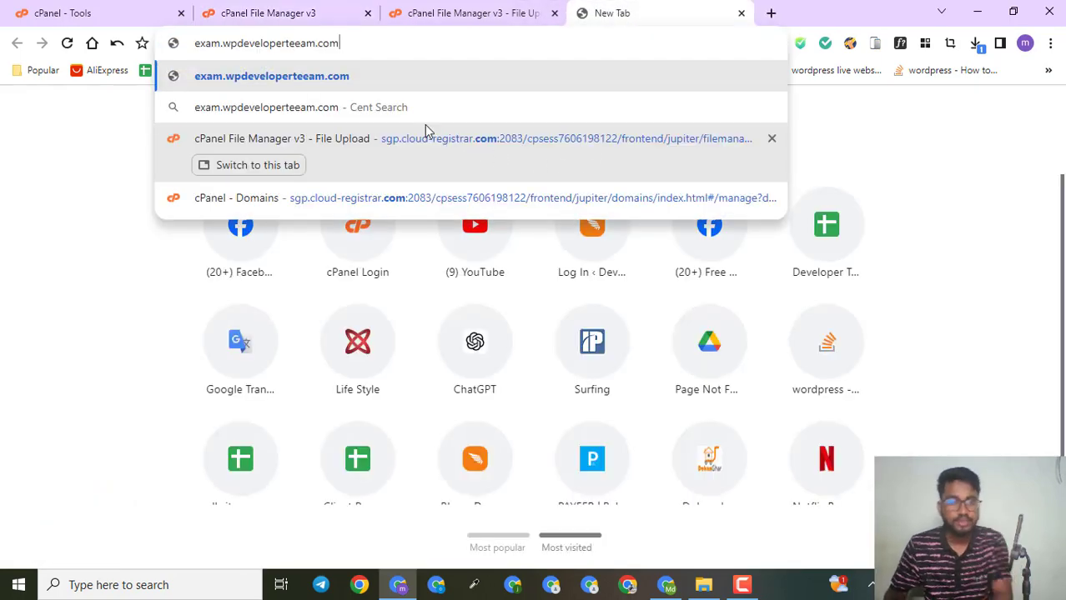
{"action": "key", "text": "Return"}
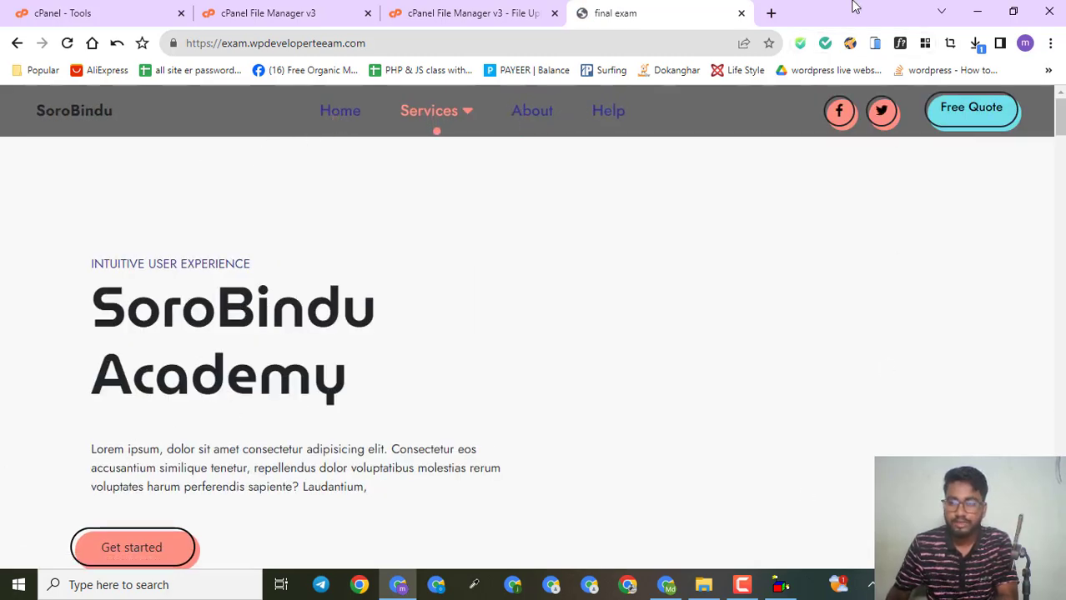
- Switch to File Explorer and open the local index.html from the finalexam folder in the browser
{"action": "left_click", "coordinate": [969, 15]}
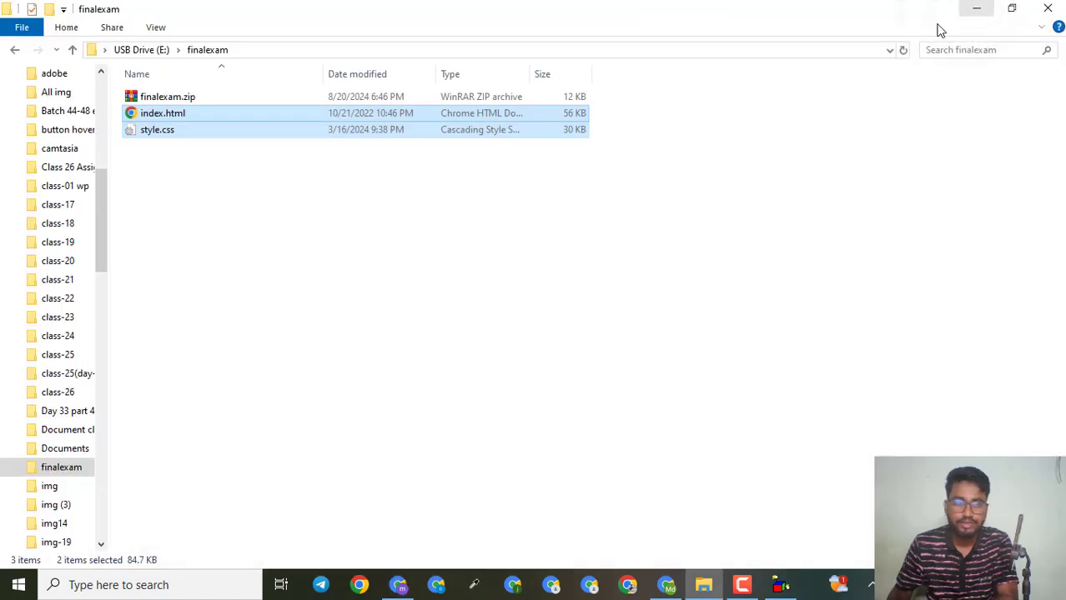
{"action": "left_click", "coordinate": [214, 201]}
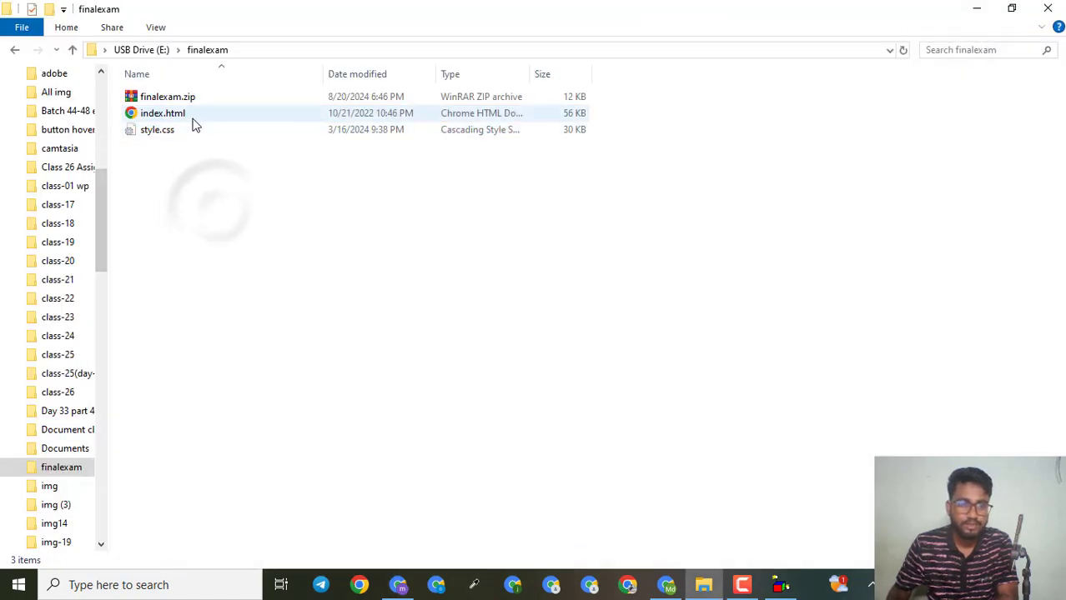
{"action": "left_click", "coordinate": [223, 120]}
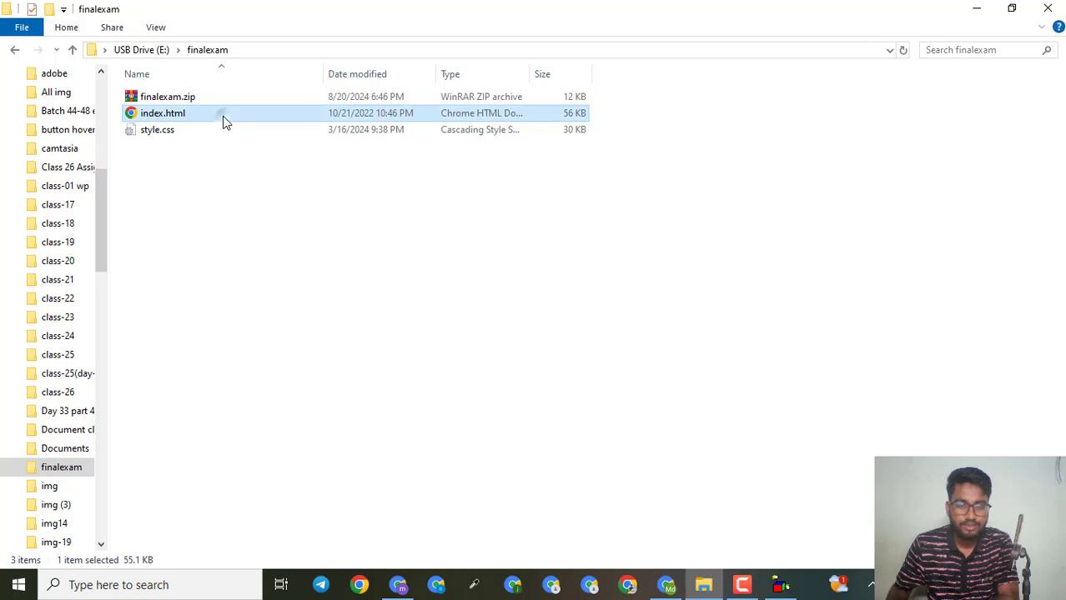
{"action": "right_click", "coordinate": [223, 119]}
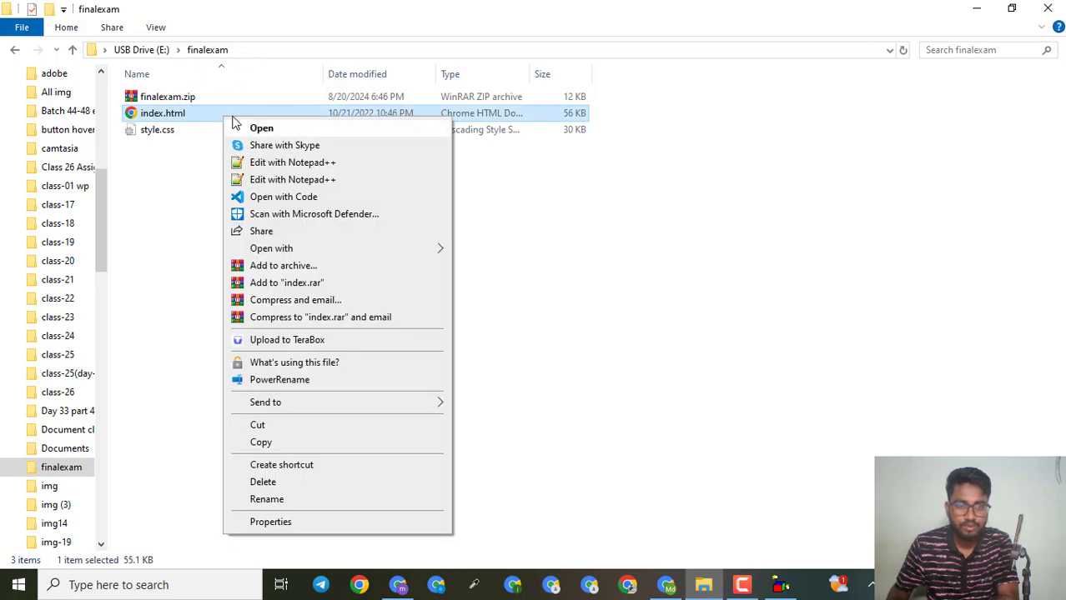
{"action": "left_click", "coordinate": [187, 98]}
{"action": "double_click", "coordinate": [209, 116]}
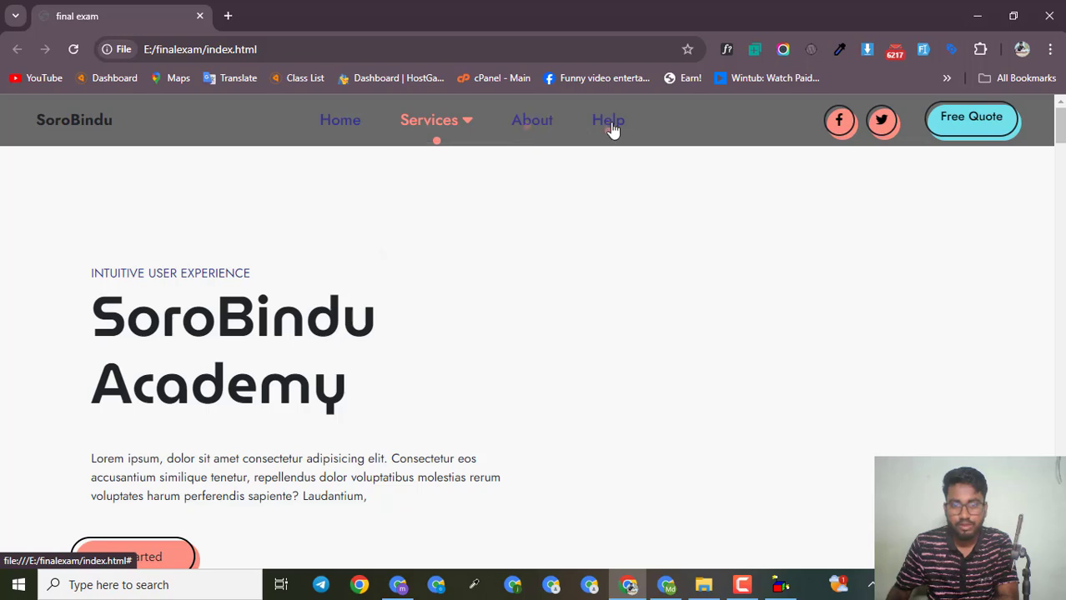
- Examine the local page's sections from the header through services and pricing to the team, and switch back to the live subdomain site
{"action": "scroll", "coordinate": [409, 417], "scroll_direction": "down", "scroll_amount": 3}
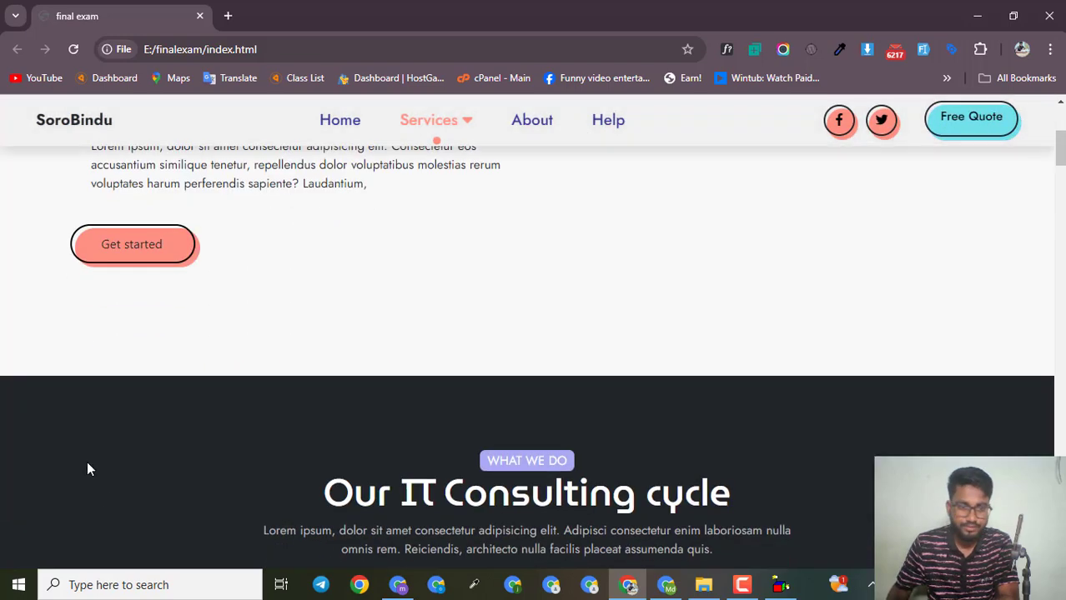
{"action": "scroll", "coordinate": [525, 454], "scroll_direction": "down", "scroll_amount": 6}
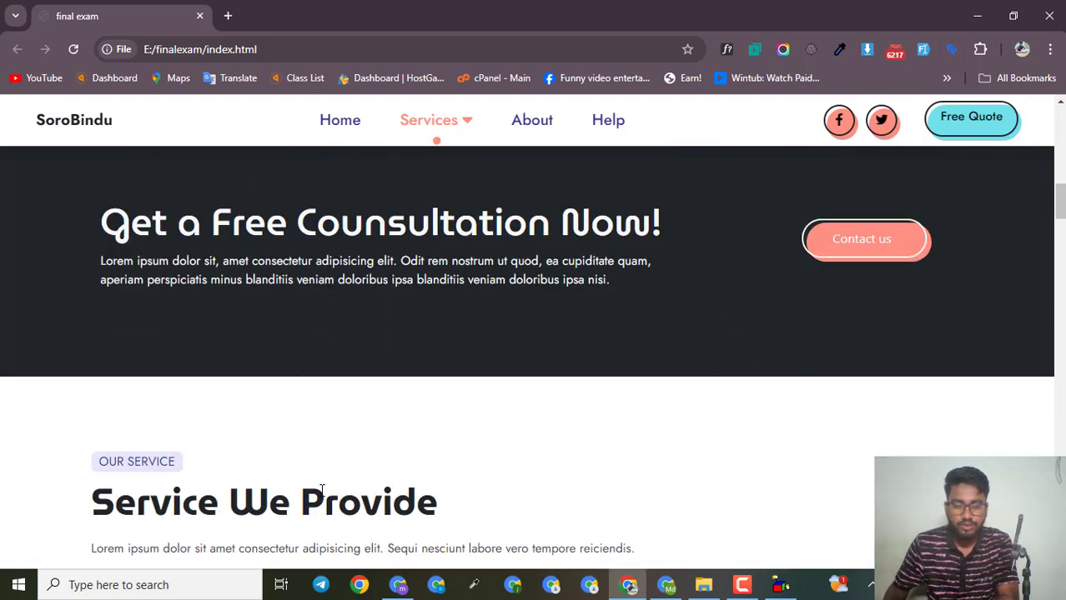
{"action": "scroll", "coordinate": [191, 428], "scroll_direction": "down", "scroll_amount": 3}
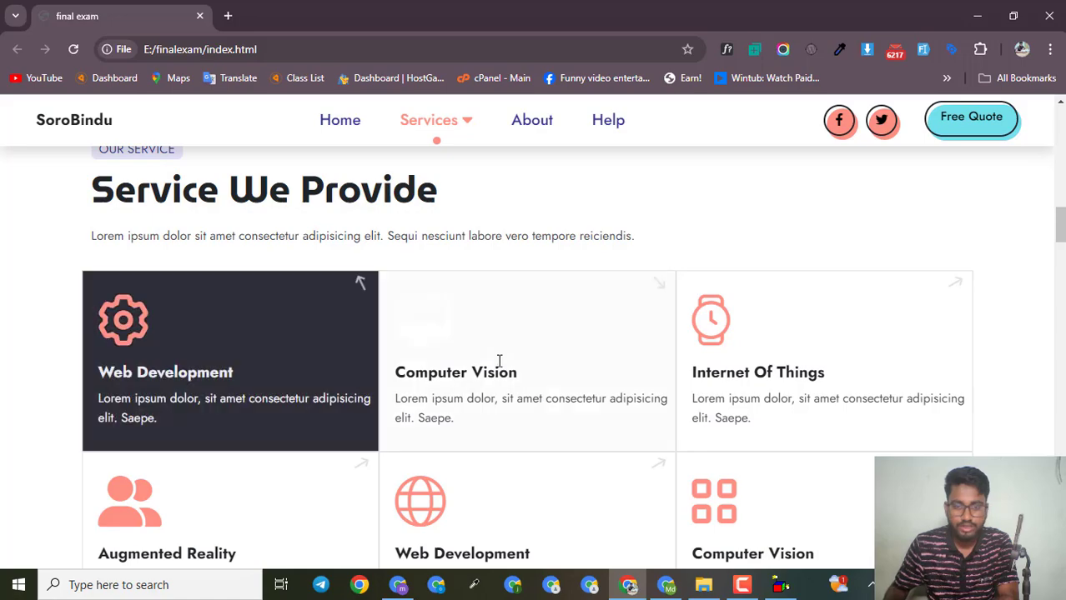
{"action": "scroll", "coordinate": [755, 348], "scroll_direction": "down", "scroll_amount": 3}
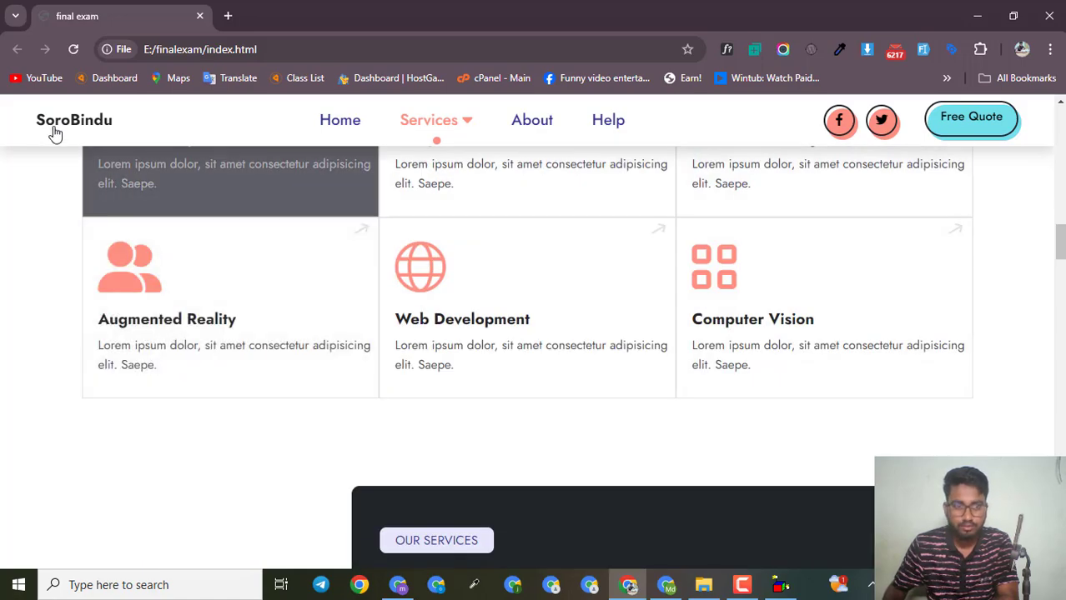
{"action": "scroll", "coordinate": [511, 321], "scroll_direction": "down", "scroll_amount": 9}
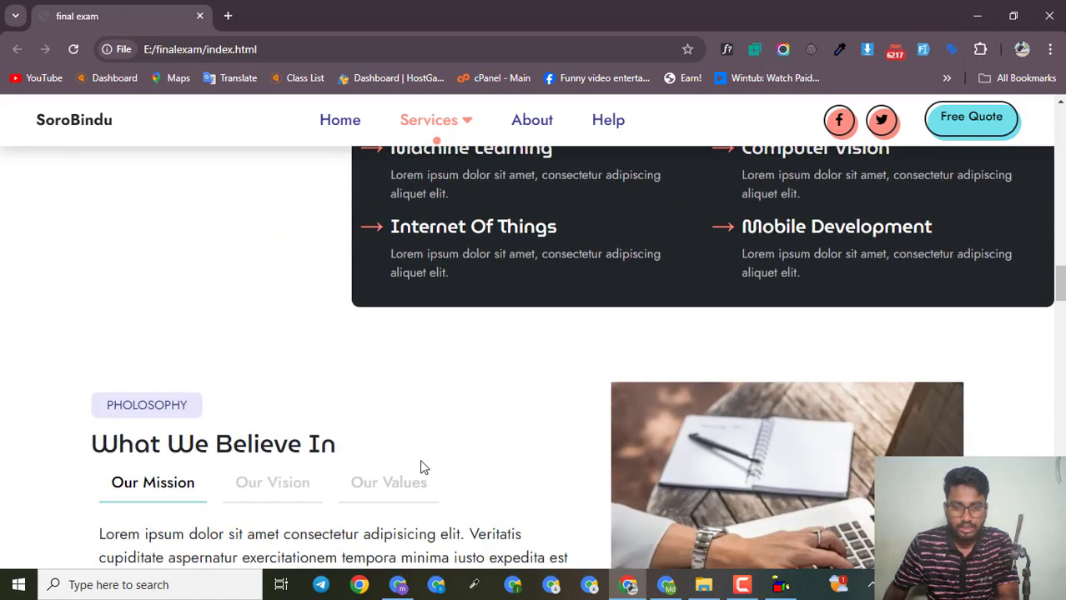
{"action": "scroll", "coordinate": [419, 428], "scroll_direction": "down", "scroll_amount": 3}
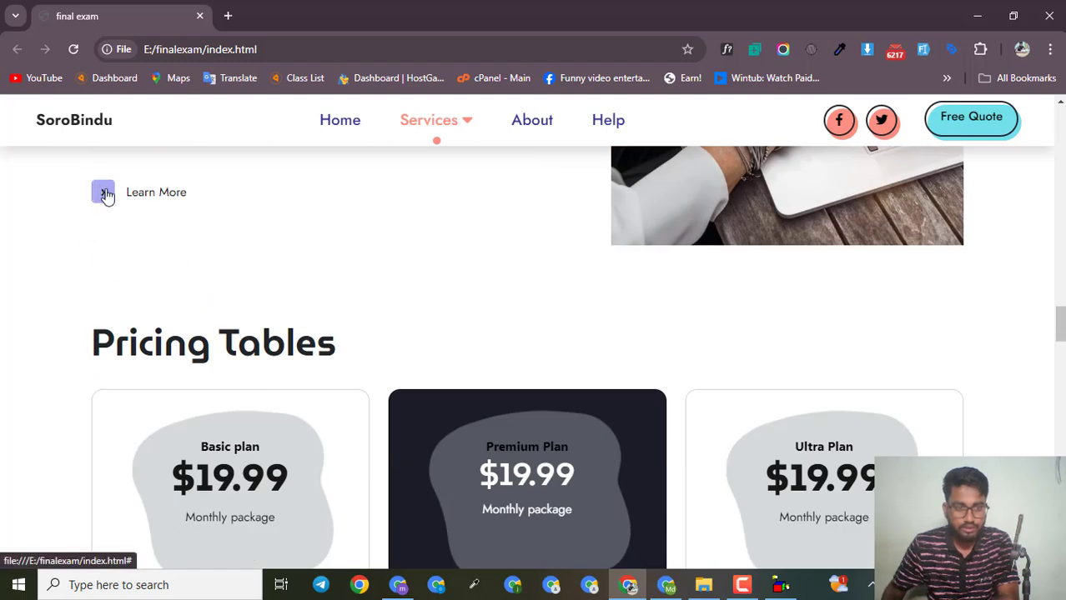
{"action": "scroll", "coordinate": [416, 387], "scroll_direction": "down", "scroll_amount": 7}
{"action": "scroll", "coordinate": [197, 254], "scroll_direction": "up", "scroll_amount": 2}
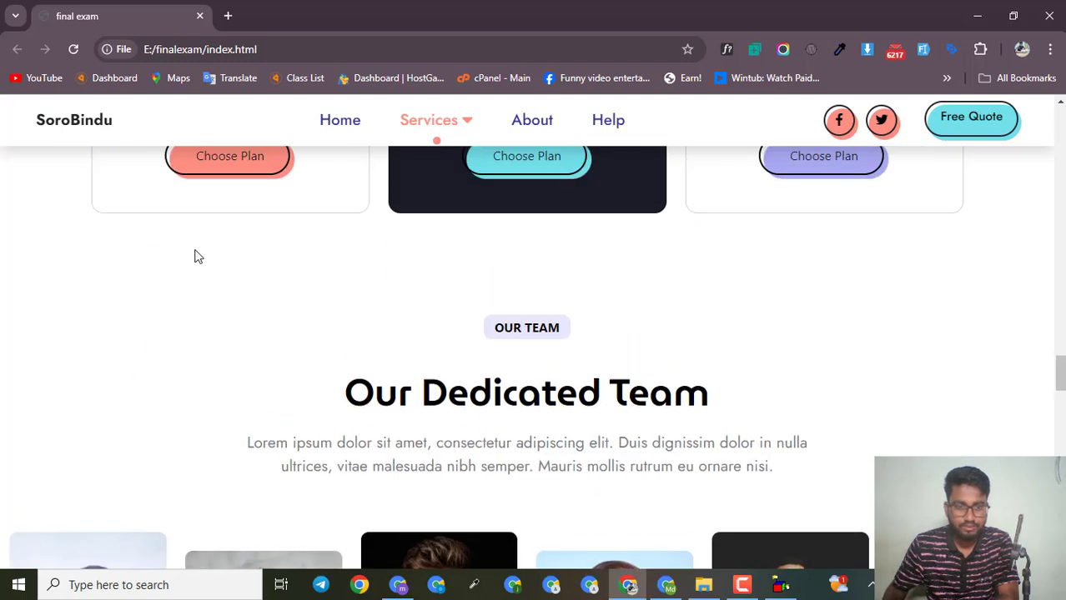
{"action": "scroll", "coordinate": [399, 385], "scroll_direction": "down", "scroll_amount": 5}
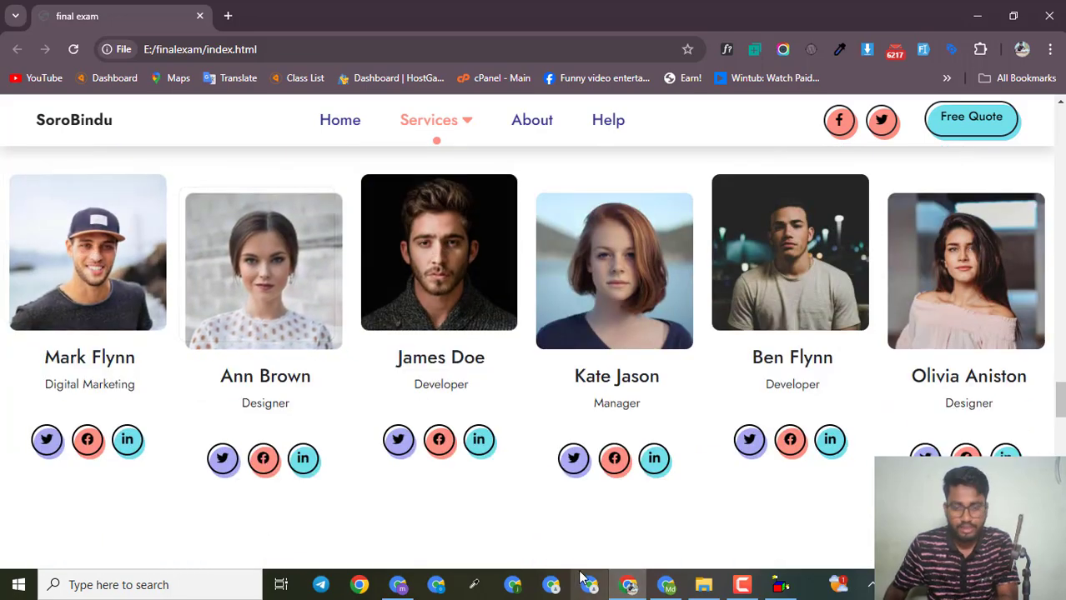
{"action": "left_click", "coordinate": [399, 586]}
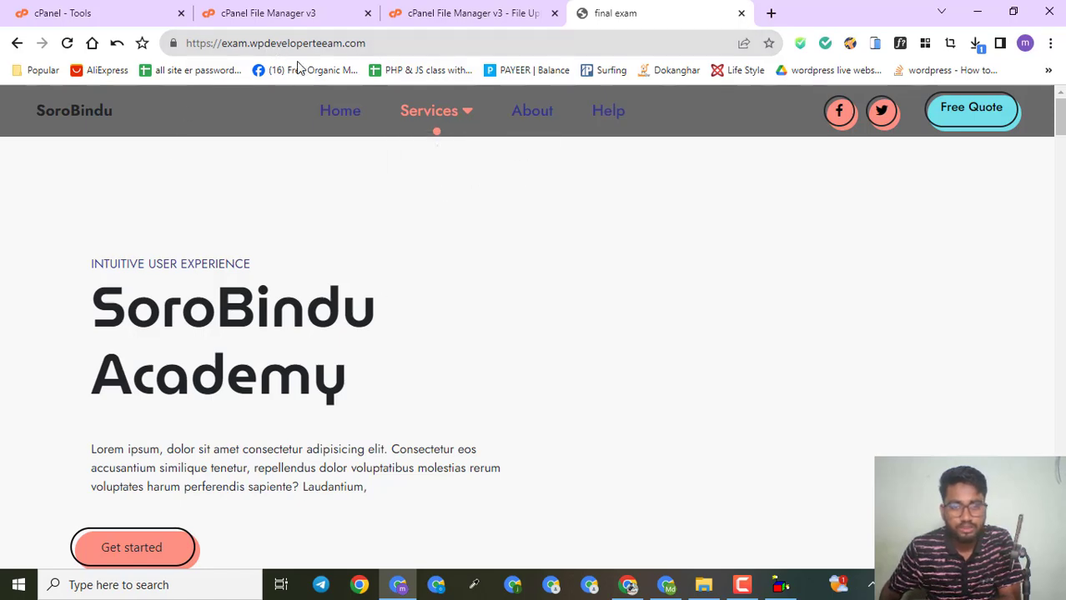
- Compare the local page's file path with the live subdomain's web address in the two browser windows
{"action": "scroll", "coordinate": [210, 367], "scroll_direction": "down", "scroll_amount": 2}
{"action": "scroll", "coordinate": [276, 301], "scroll_direction": "up", "scroll_amount": 2}
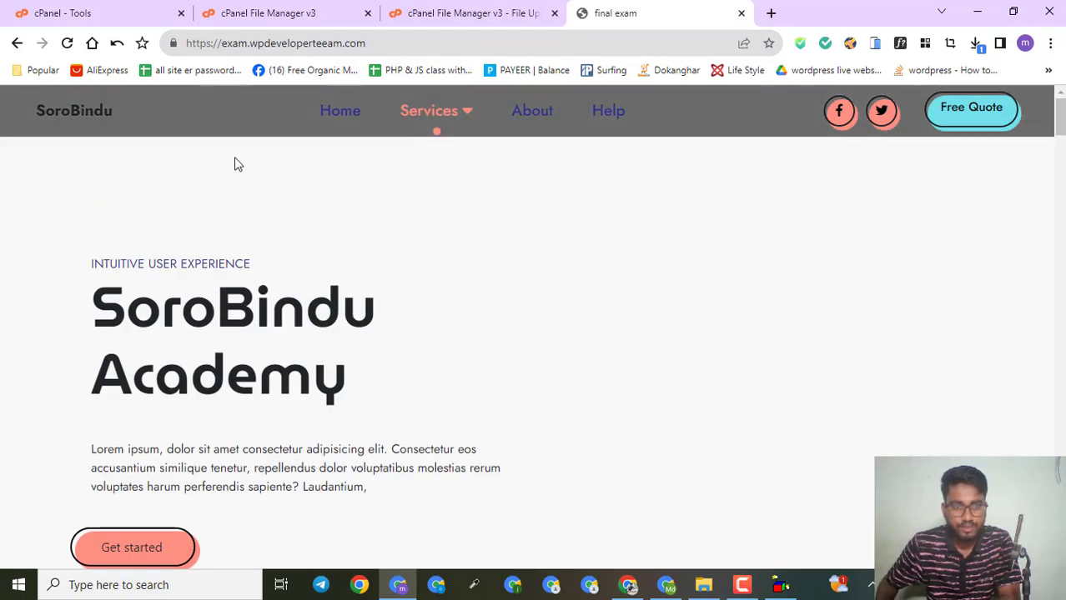
{"action": "left_click", "coordinate": [627, 586]}
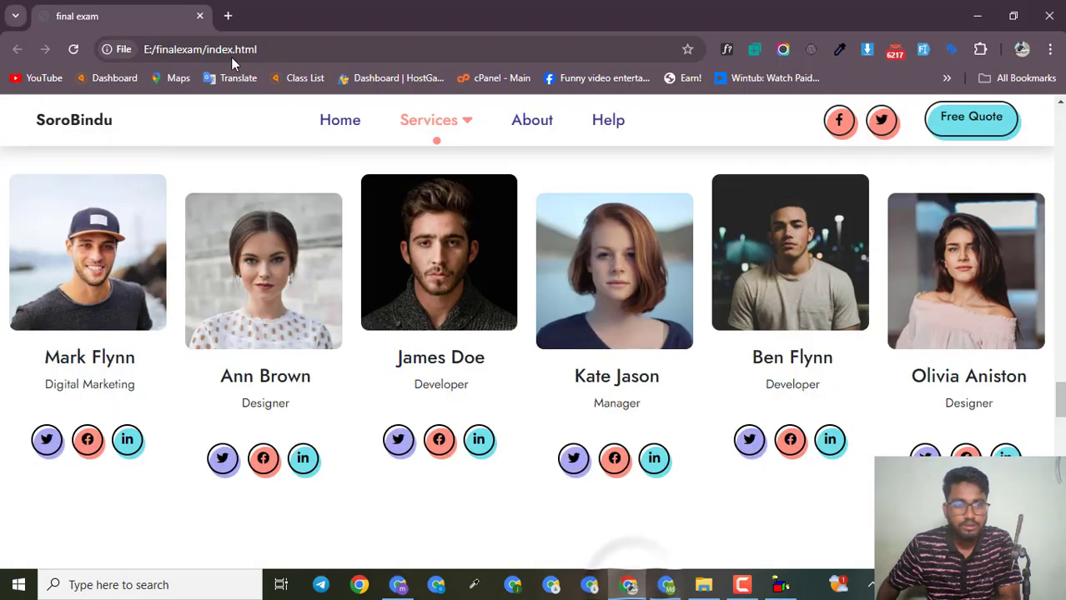
{"action": "left_click", "coordinate": [147, 50]}
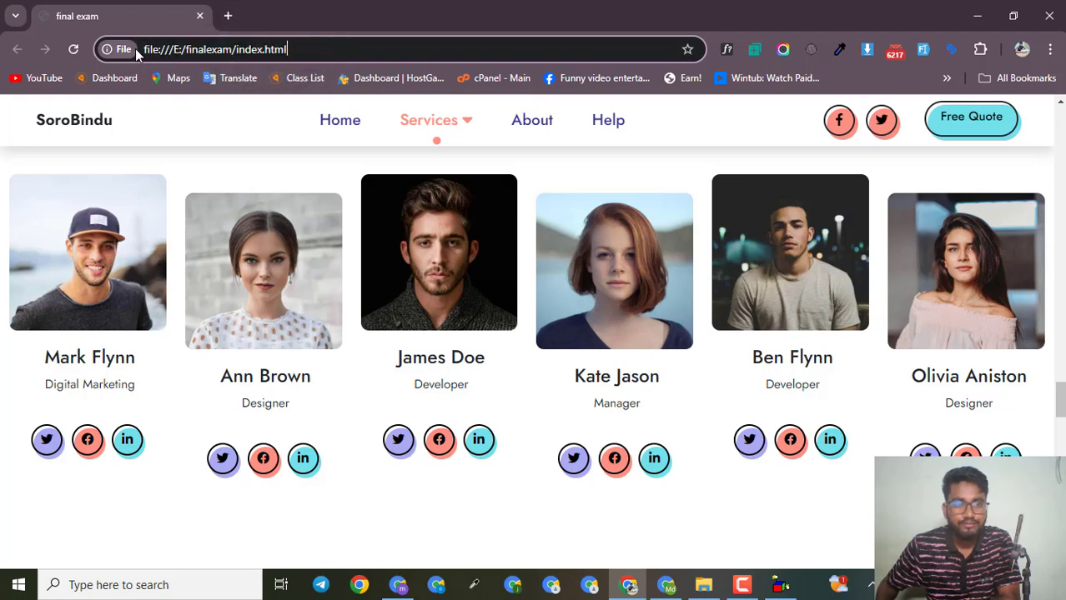
{"action": "left_click", "coordinate": [398, 586]}
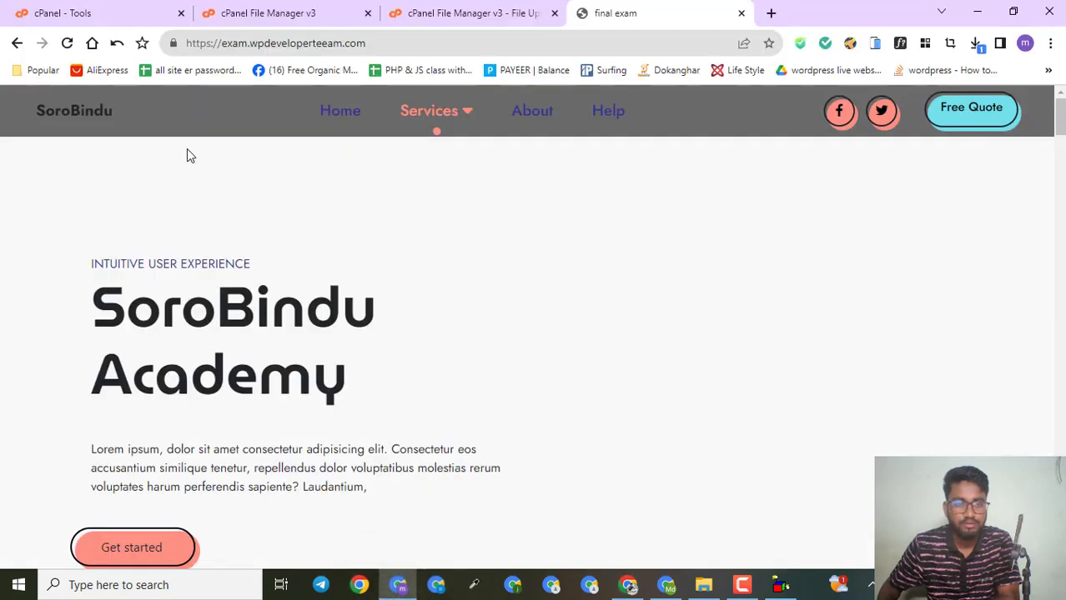
{"action": "left_click", "coordinate": [390, 43]}
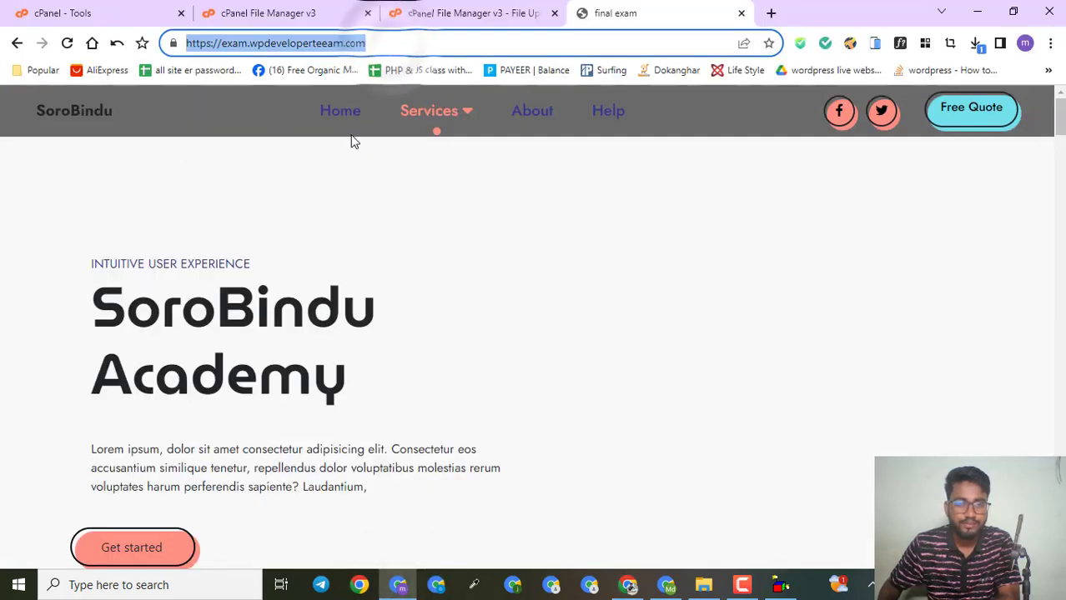
- Switch back to the local index.html page and examine its pricing, team and FAQ sections
{"action": "left_click", "coordinate": [629, 588]}
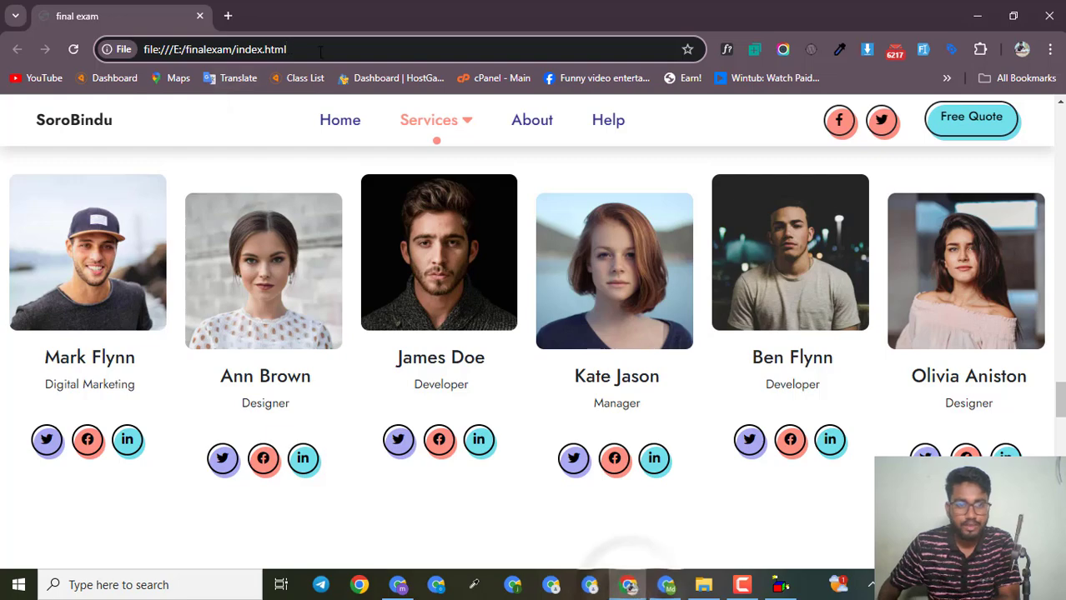
{"action": "scroll", "coordinate": [500, 317], "scroll_direction": "up", "scroll_amount": 2}
{"action": "scroll", "coordinate": [492, 372], "scroll_direction": "up", "scroll_amount": 5}
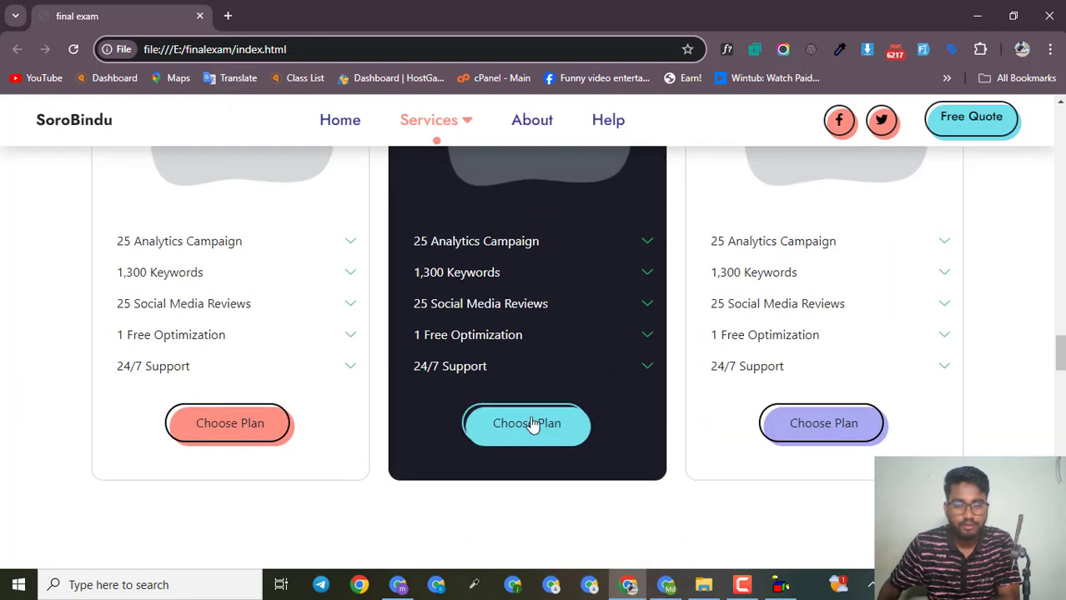
{"action": "scroll", "coordinate": [281, 173], "scroll_direction": "down", "scroll_amount": 5}
{"action": "scroll", "coordinate": [409, 384], "scroll_direction": "down", "scroll_amount": 5}
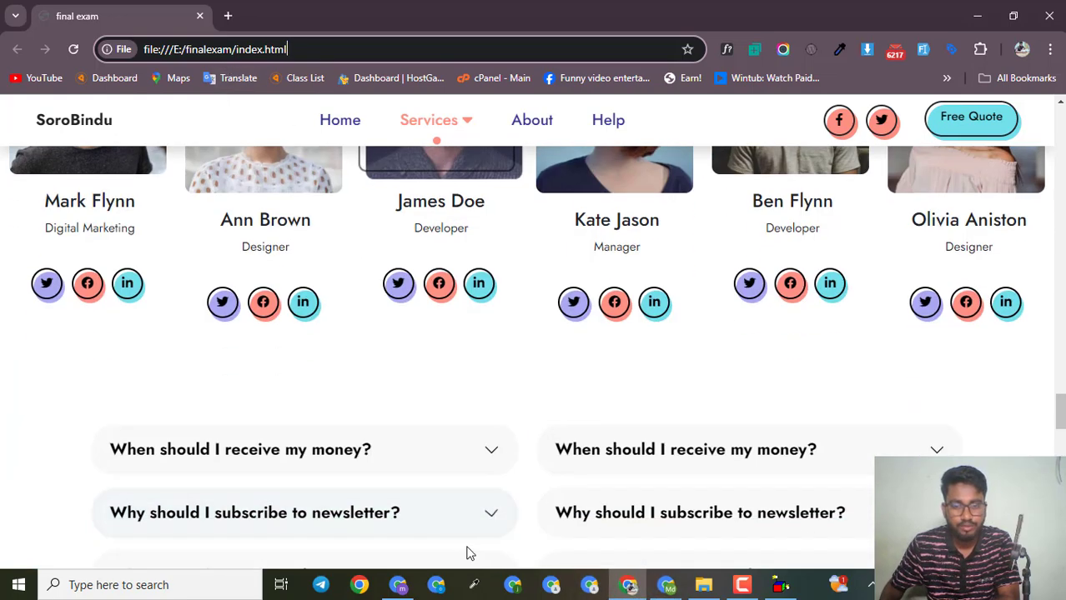
- Switch to the live subdomain site and examine its sections from the header through services, pricing and team to the FAQ
{"action": "left_click", "coordinate": [398, 588]}
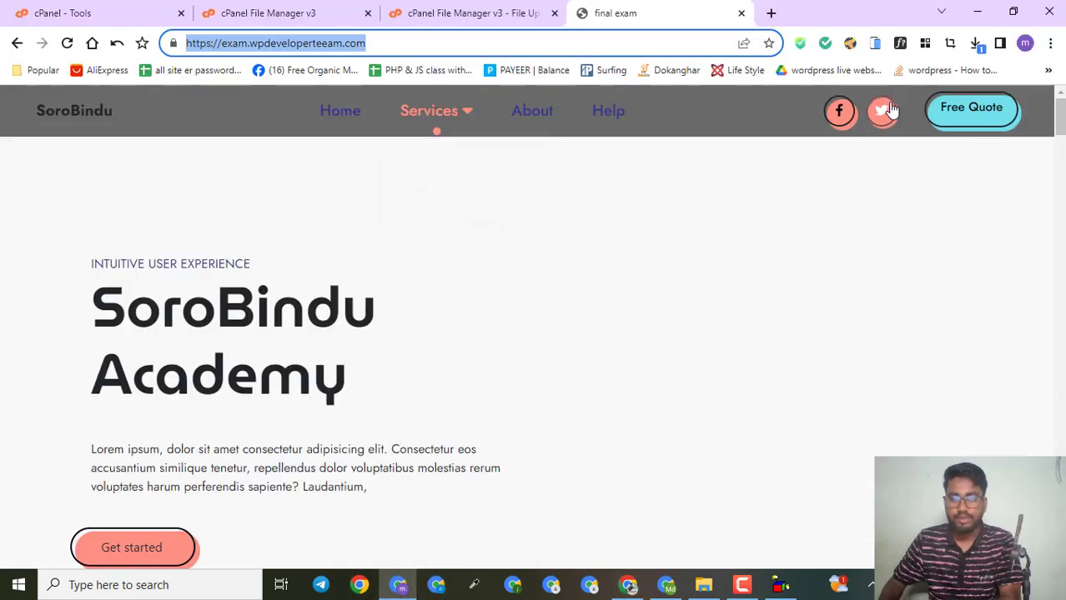
{"action": "scroll", "coordinate": [53, 302], "scroll_direction": "down", "scroll_amount": 4}
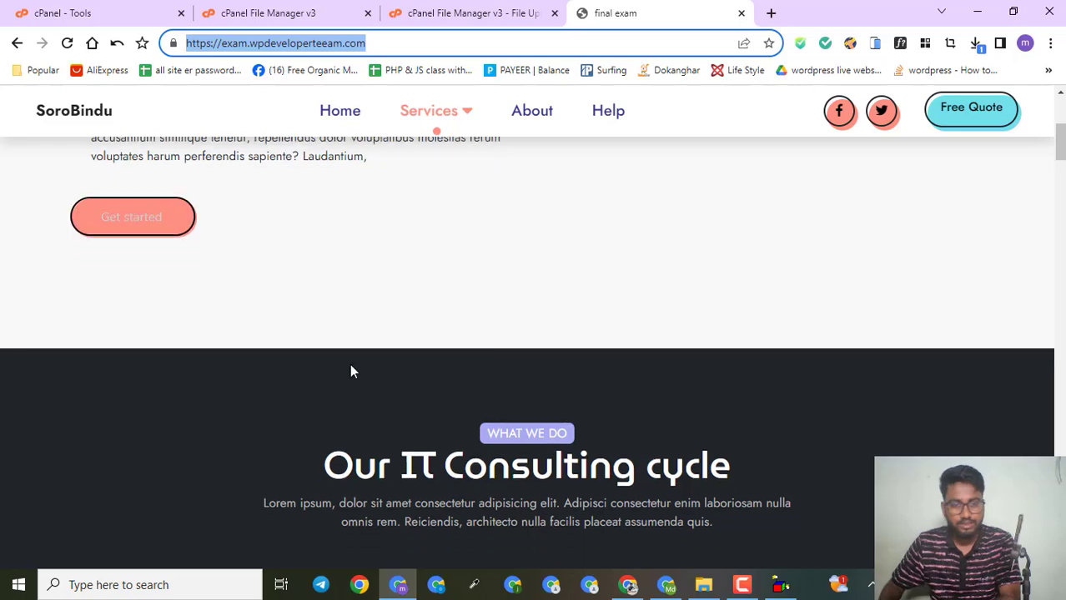
{"action": "scroll", "coordinate": [350, 363], "scroll_direction": "down", "scroll_amount": 4}
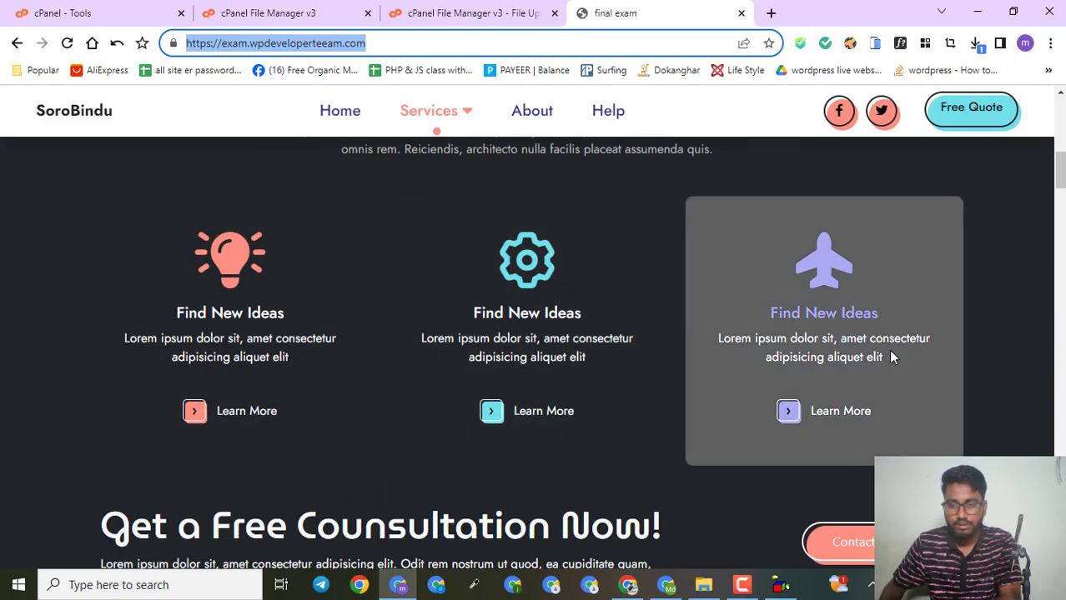
{"action": "scroll", "coordinate": [249, 356], "scroll_direction": "down", "scroll_amount": 4}
{"action": "left_click", "coordinate": [878, 258]}
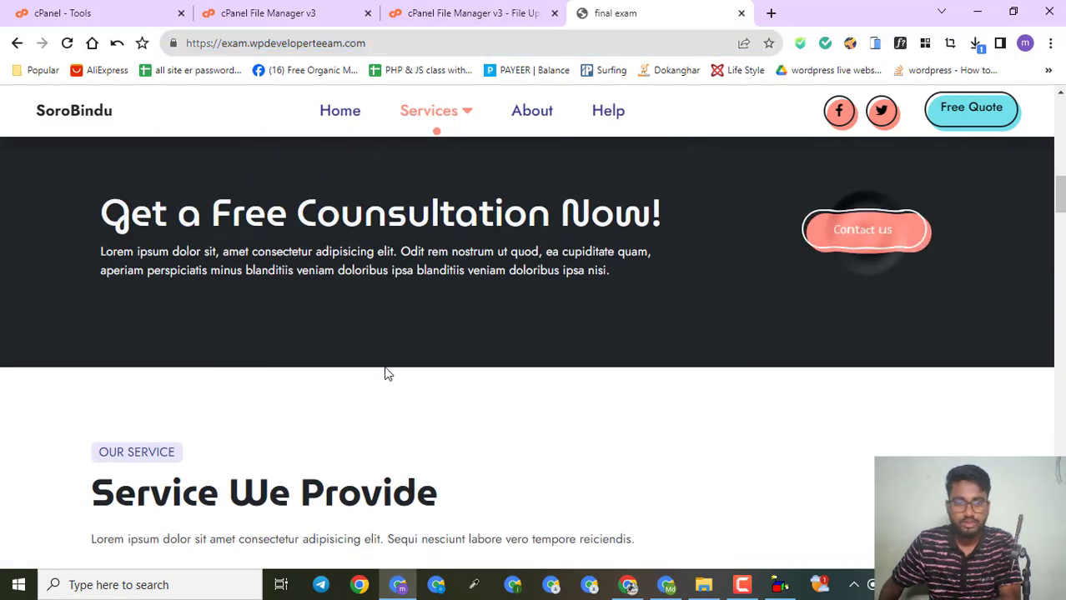
{"action": "scroll", "coordinate": [368, 385], "scroll_direction": "down", "scroll_amount": 7}
{"action": "scroll", "coordinate": [385, 423], "scroll_direction": "down", "scroll_amount": 15}
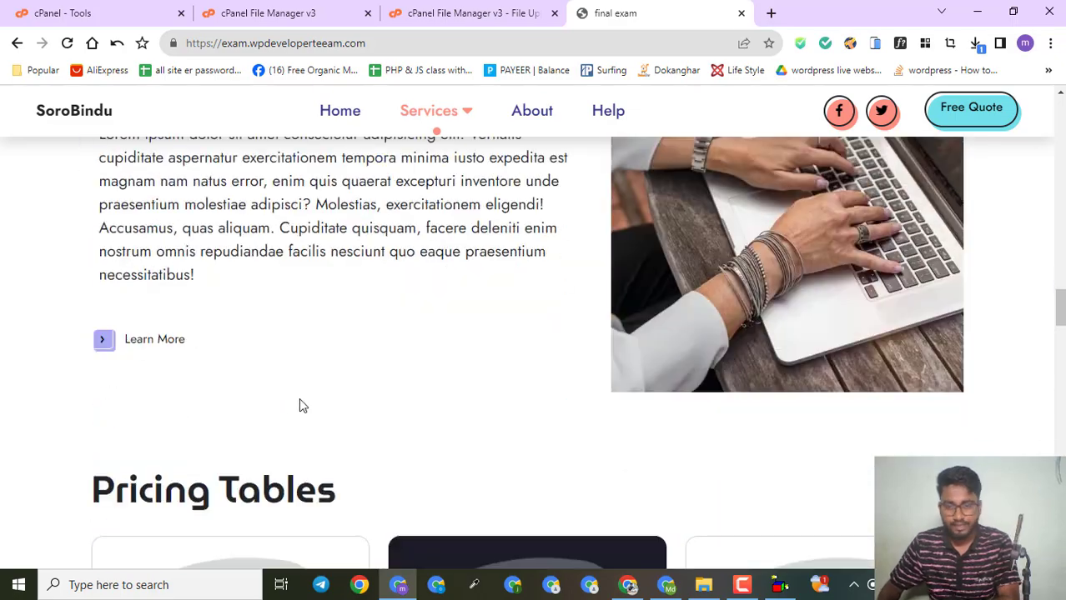
{"action": "scroll", "coordinate": [601, 314], "scroll_direction": "down", "scroll_amount": 8}
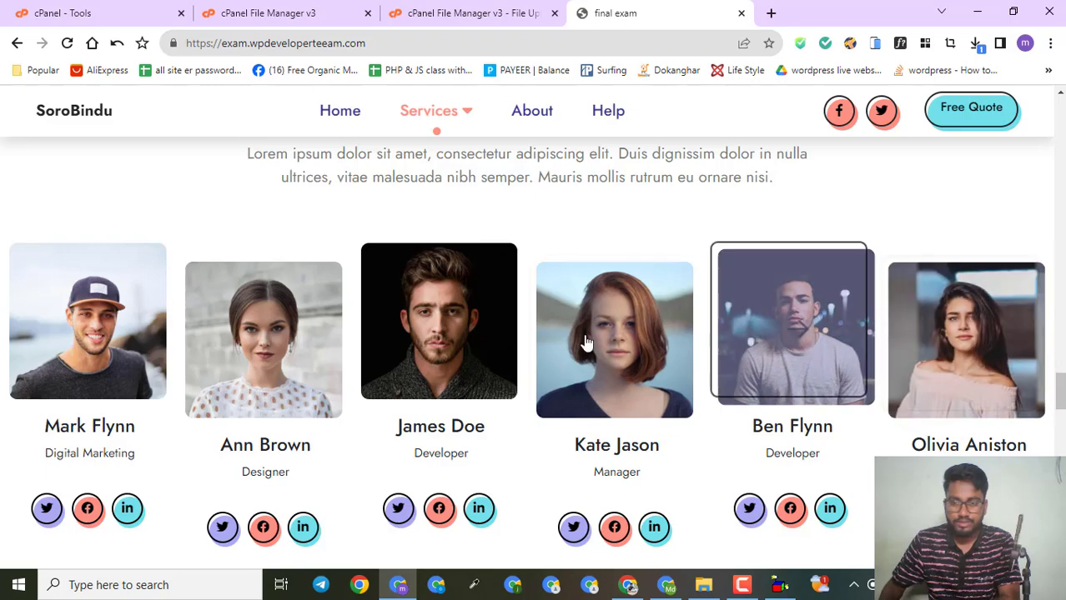
{"action": "scroll", "coordinate": [417, 334], "scroll_direction": "down", "scroll_amount": 4}
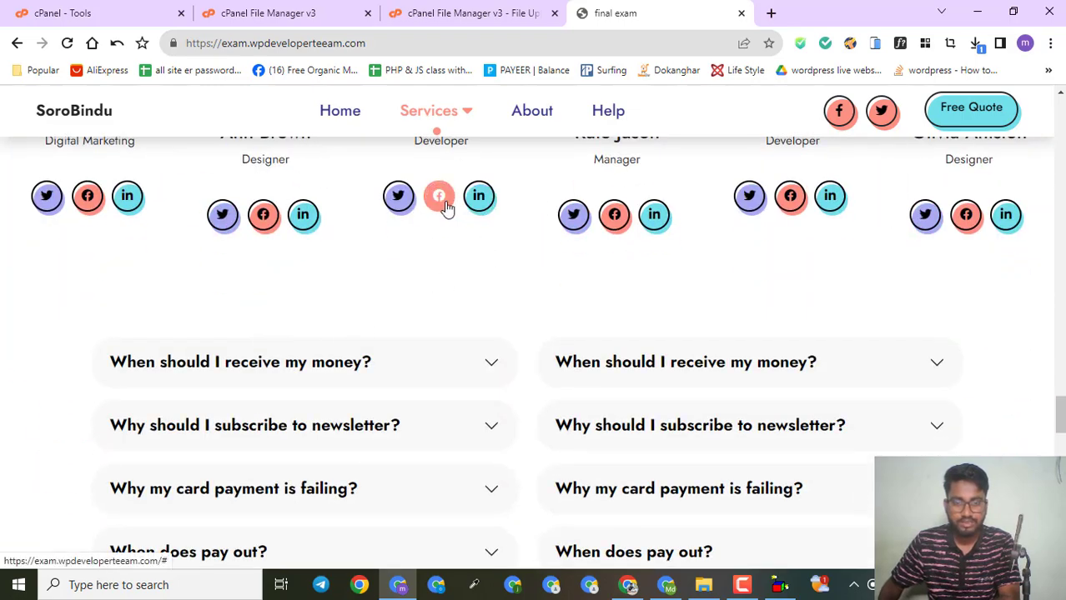
{"action": "scroll", "coordinate": [206, 245], "scroll_direction": "down", "scroll_amount": 4}
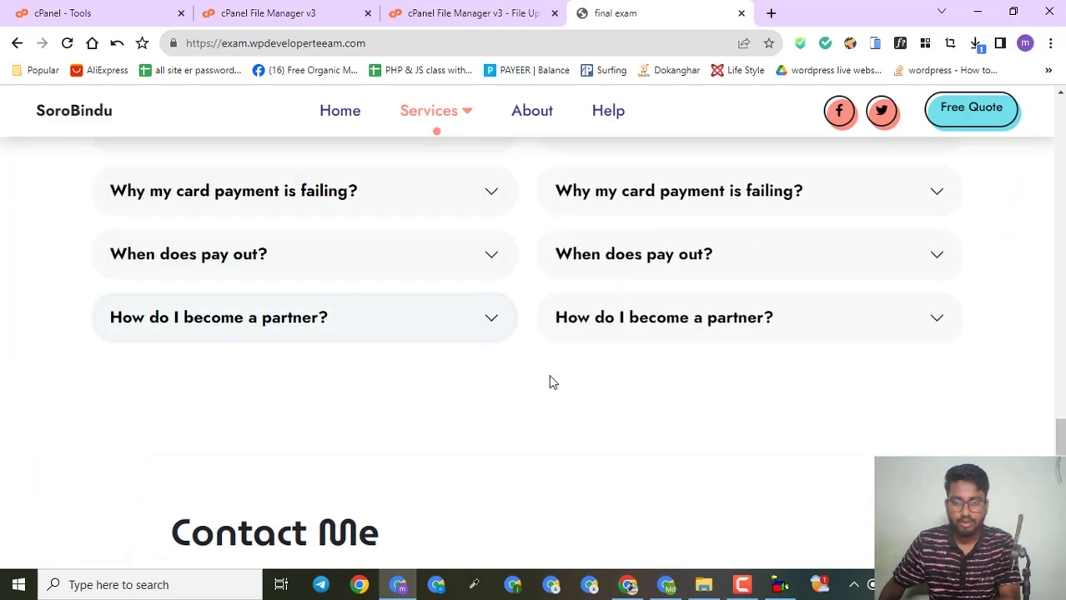
- Try the live site's "How do I become a partner?" FAQ entry and contact form fields, and view the footer
{"action": "left_click", "coordinate": [434, 305]}
{"action": "left_click", "coordinate": [467, 317]}
{"action": "scroll", "coordinate": [417, 333], "scroll_direction": "down", "scroll_amount": 4}
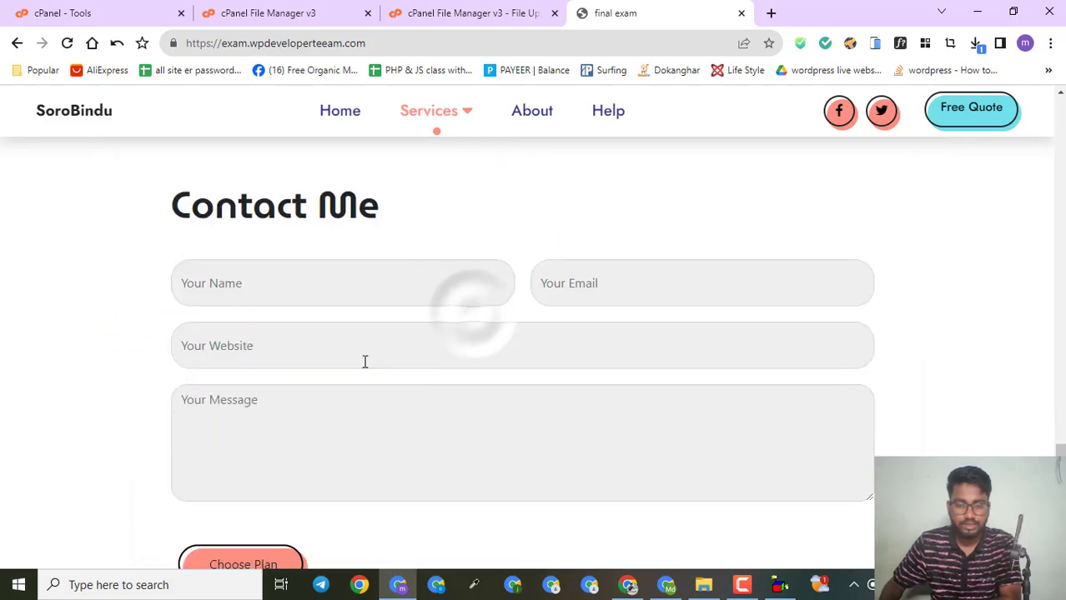
{"action": "left_click", "coordinate": [225, 288]}
{"action": "left_click", "coordinate": [628, 292]}
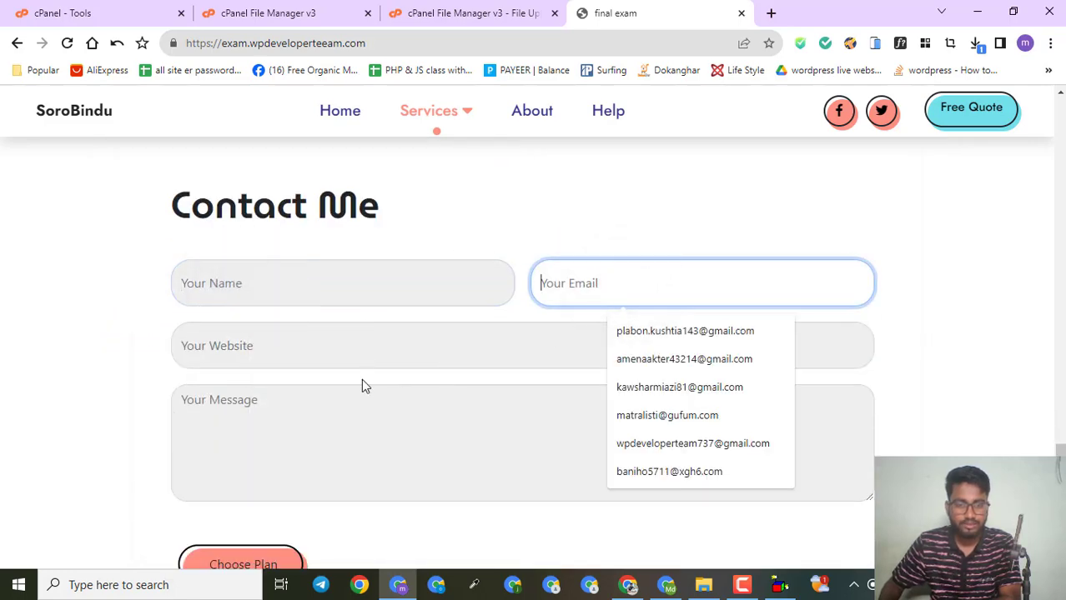
{"action": "scroll", "coordinate": [363, 385], "scroll_direction": "down", "scroll_amount": 5}
{"action": "scroll", "coordinate": [465, 441], "scroll_direction": "down", "scroll_amount": 7}
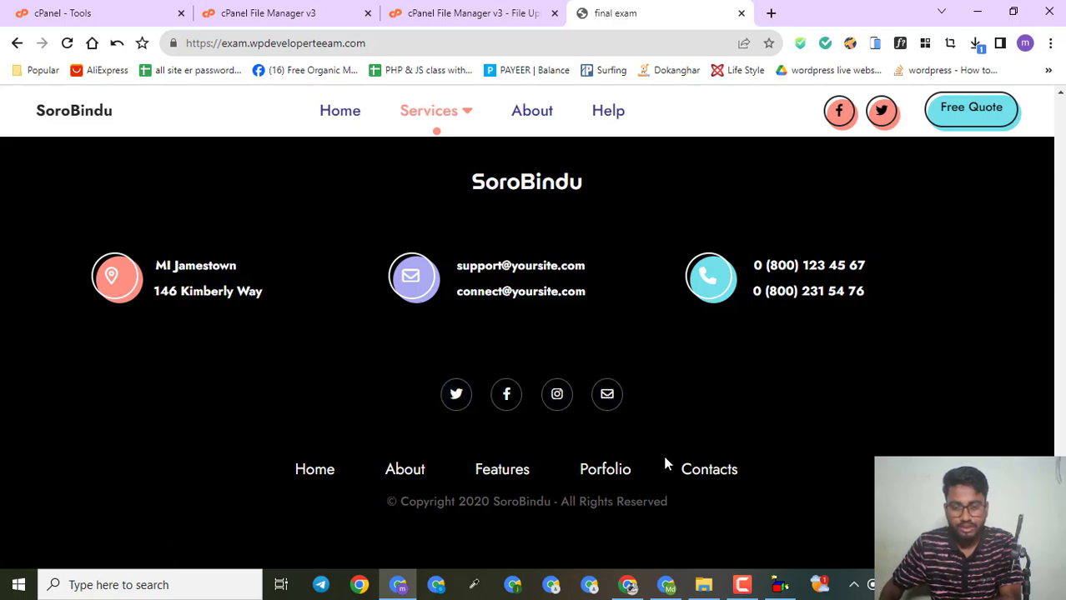
- Review the live page from the footer back up to the services grid, checking the Services dropdown on the way
{"action": "scroll", "coordinate": [395, 386], "scroll_direction": "up", "scroll_amount": 15}
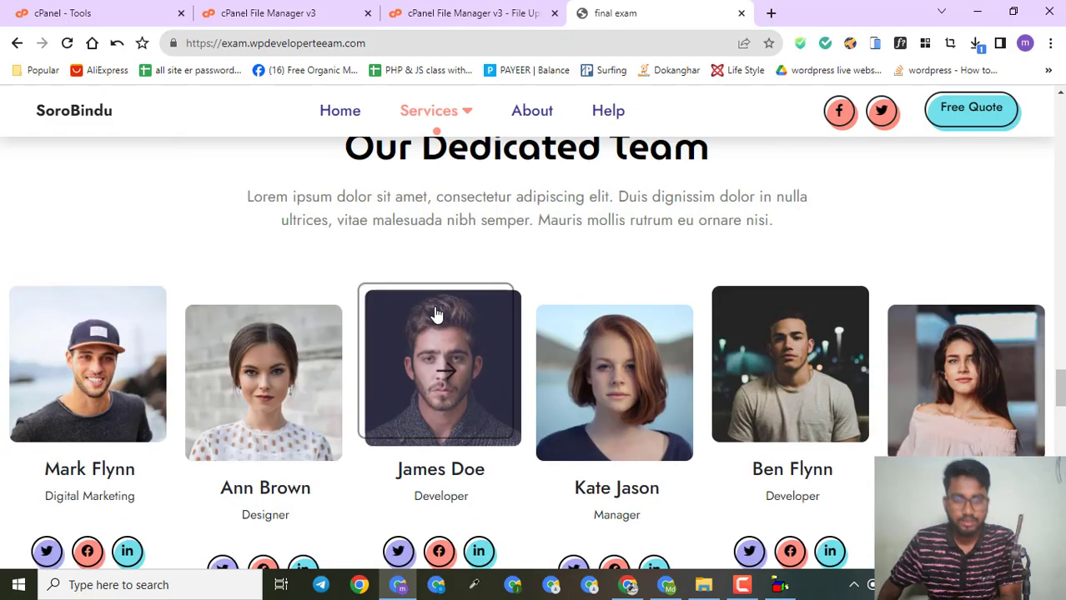
{"action": "scroll", "coordinate": [435, 313], "scroll_direction": "up", "scroll_amount": 5}
{"action": "mouse_move", "coordinate": [445, 110]}
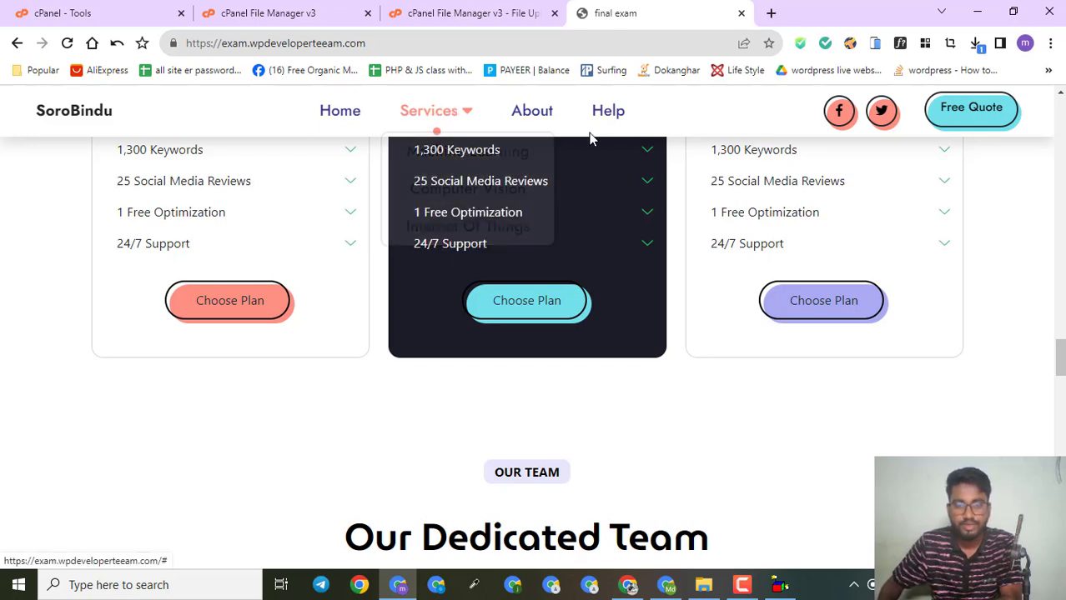
{"action": "scroll", "coordinate": [683, 333], "scroll_direction": "up", "scroll_amount": 5}
{"action": "scroll", "coordinate": [674, 323], "scroll_direction": "up", "scroll_amount": 10}
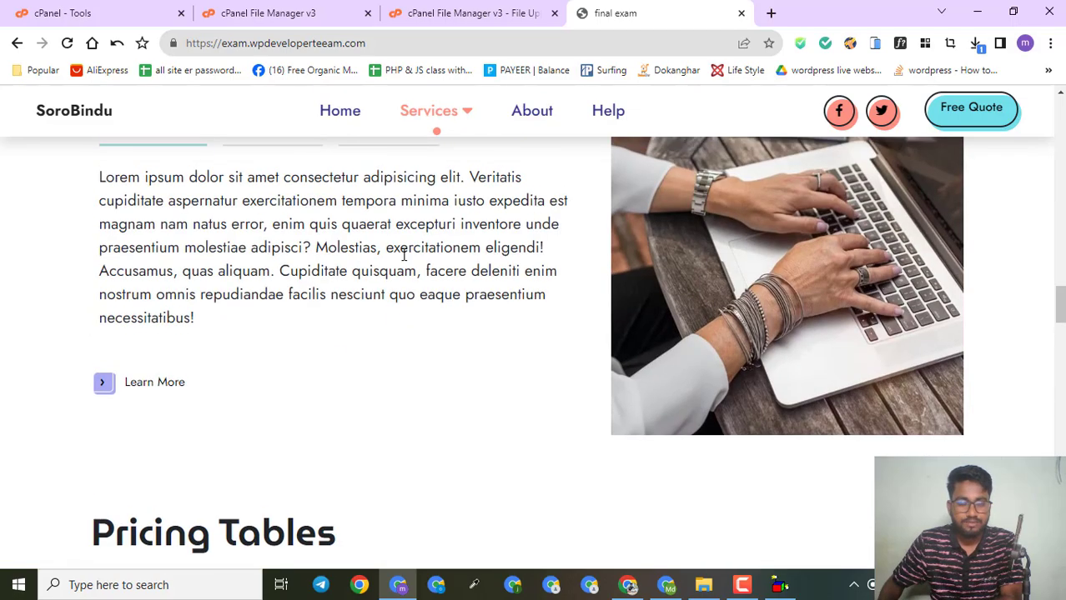
{"action": "scroll", "coordinate": [431, 257], "scroll_direction": "up", "scroll_amount": 5}
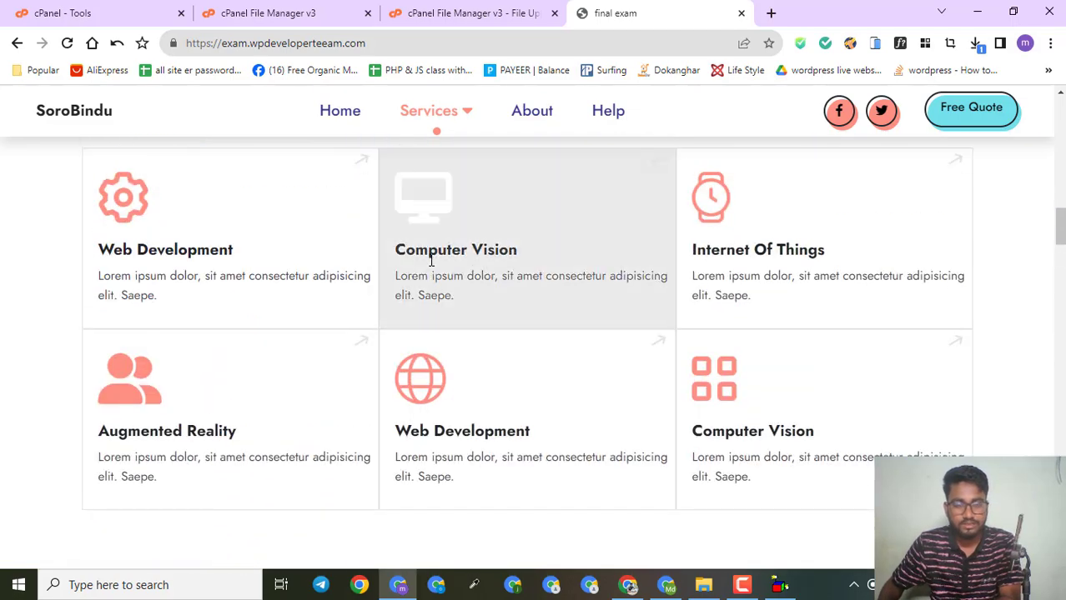
{"action": "scroll", "coordinate": [834, 284], "scroll_direction": "up", "scroll_amount": 3}
- Re-examine the live site's IT Consulting cycle, Service We Provide and Our Features sections
{"action": "scroll", "coordinate": [785, 289], "scroll_direction": "down", "scroll_amount": 8}
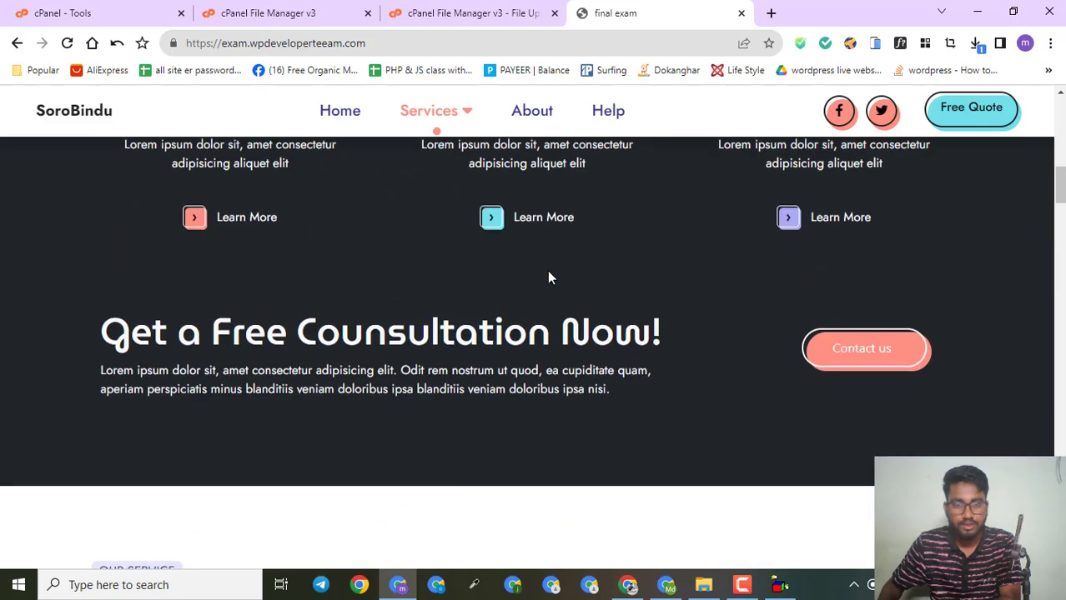
{"action": "scroll", "coordinate": [395, 268], "scroll_direction": "up", "scroll_amount": 3}
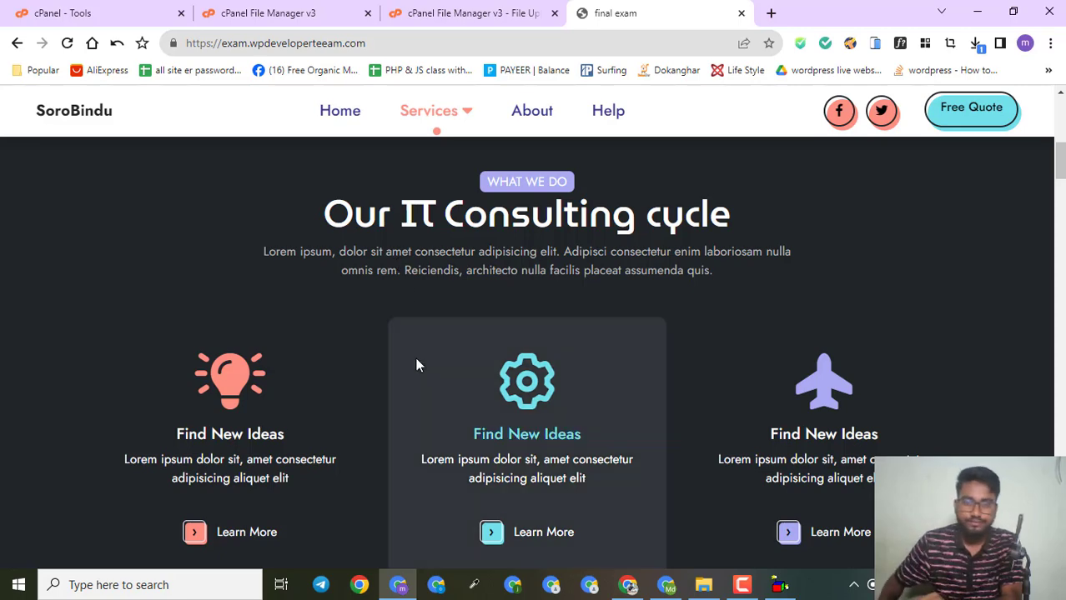
{"action": "scroll", "coordinate": [491, 373], "scroll_direction": "down", "scroll_amount": 5}
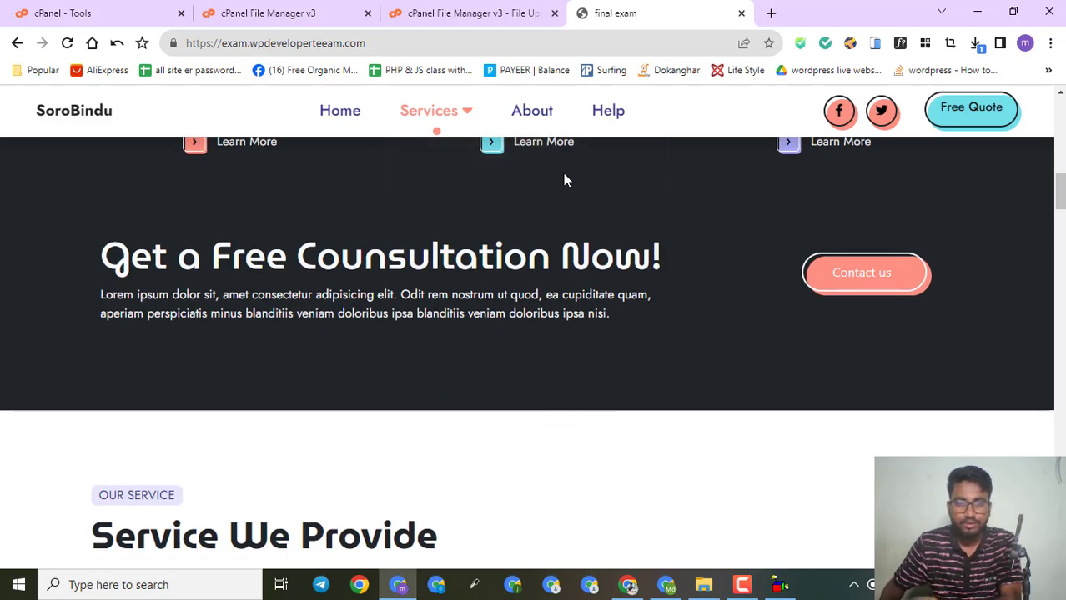
{"action": "scroll", "coordinate": [572, 384], "scroll_direction": "up", "scroll_amount": 9}
{"action": "scroll", "coordinate": [283, 279], "scroll_direction": "down", "scroll_amount": 5}
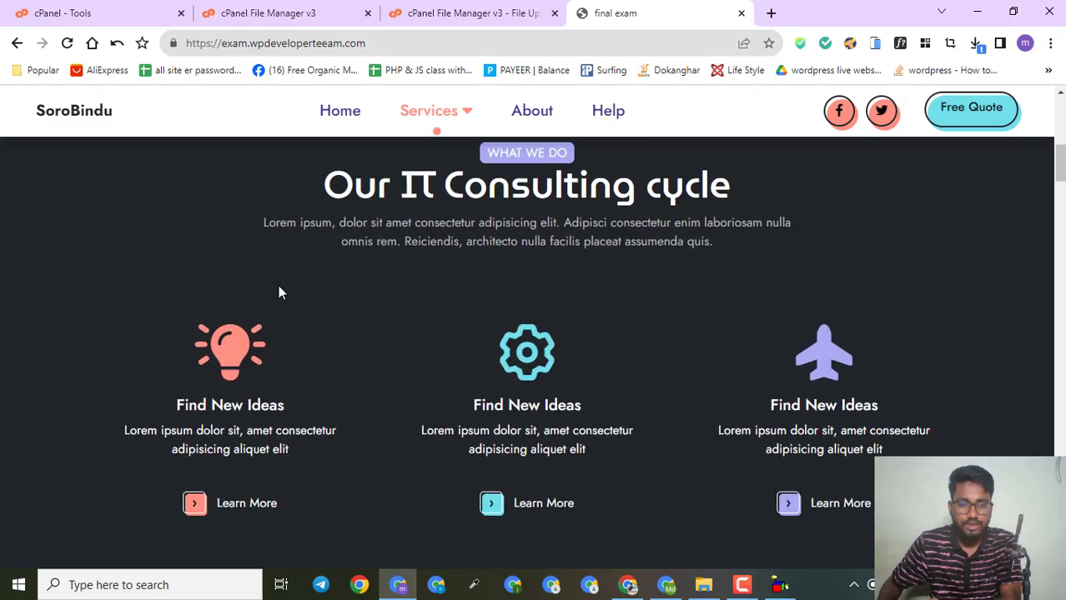
{"action": "scroll", "coordinate": [578, 285], "scroll_direction": "down", "scroll_amount": 3}
{"action": "scroll", "coordinate": [502, 376], "scroll_direction": "down", "scroll_amount": 5}
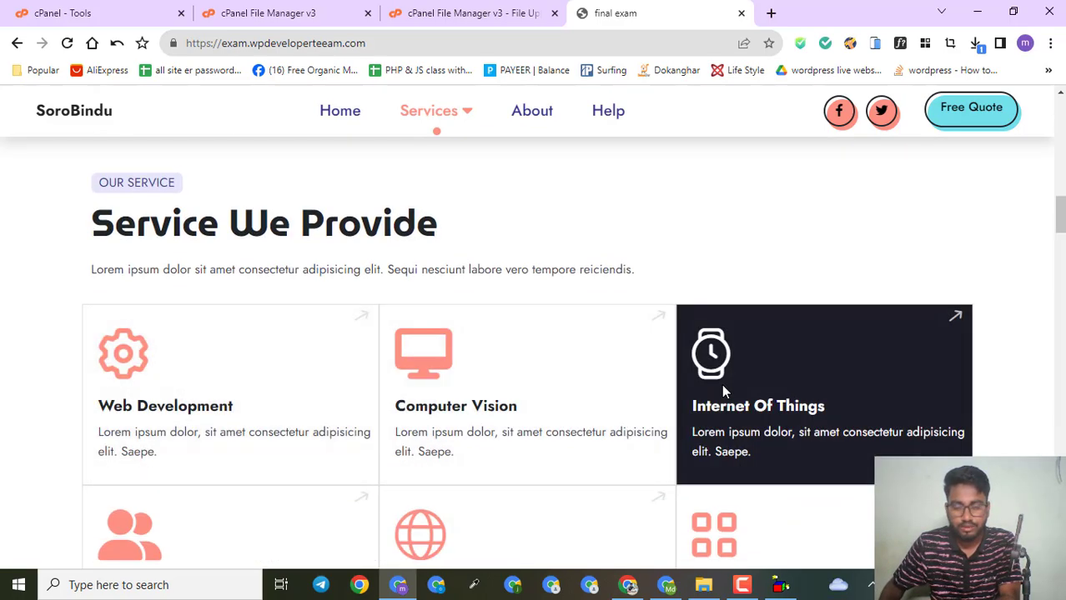
{"action": "scroll", "coordinate": [545, 386], "scroll_direction": "down", "scroll_amount": 1}
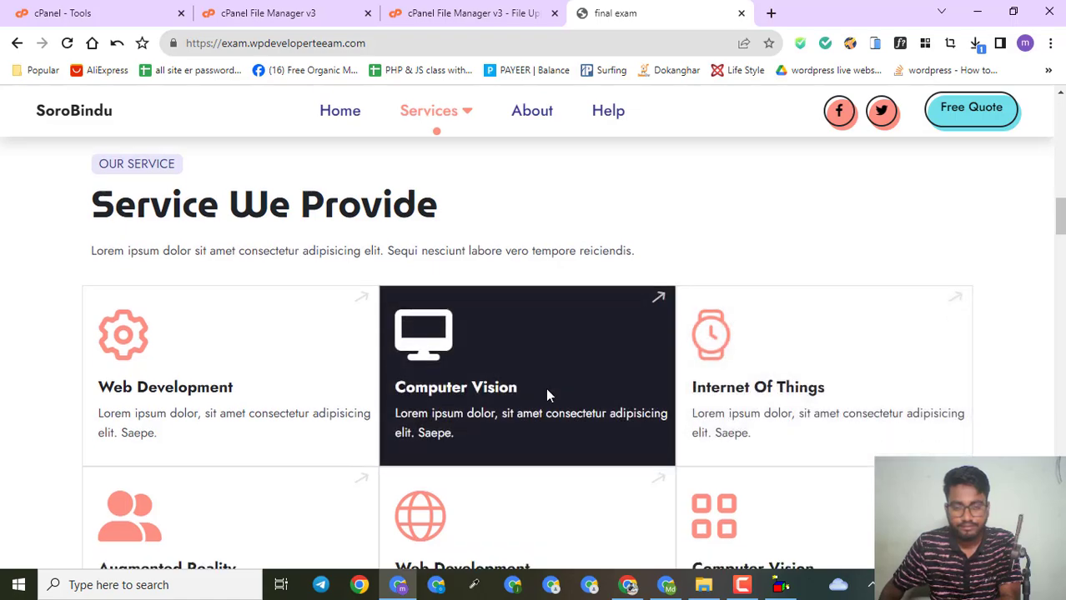
{"action": "scroll", "coordinate": [546, 388], "scroll_direction": "down", "scroll_amount": 1}
{"action": "scroll", "coordinate": [507, 388], "scroll_direction": "up", "scroll_amount": 1}
{"action": "scroll", "coordinate": [392, 335], "scroll_direction": "down", "scroll_amount": 5}
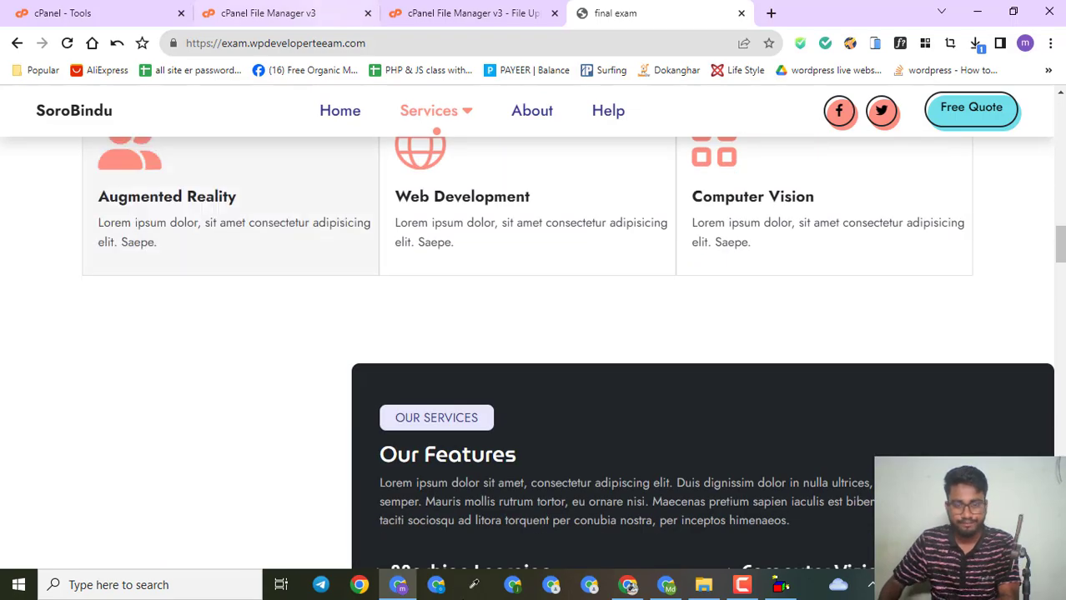
{"action": "scroll", "coordinate": [534, 376], "scroll_direction": "down", "scroll_amount": 1}
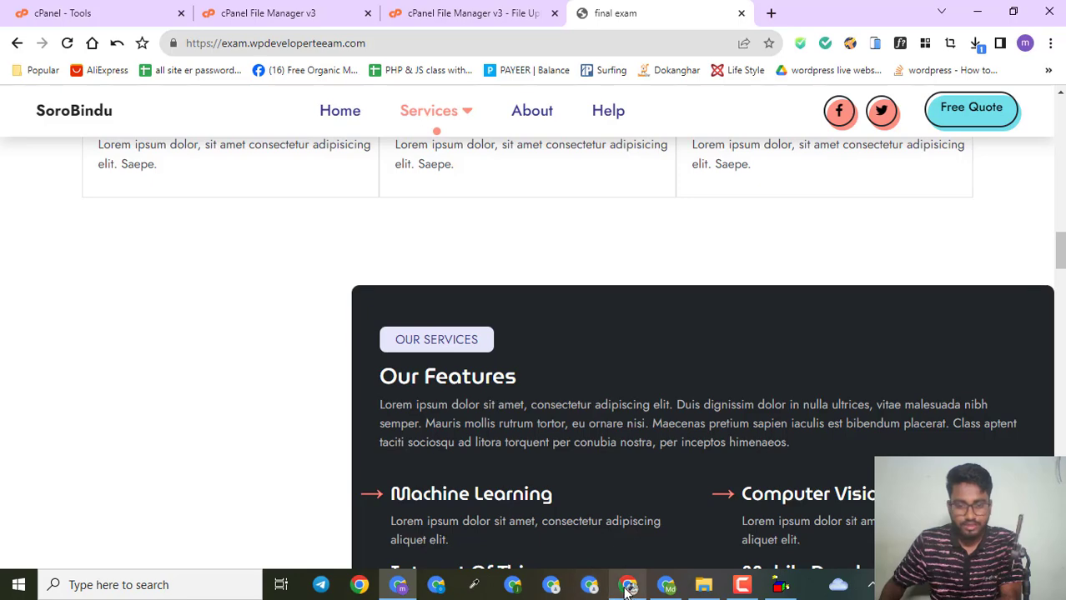
- Switch to the browser window with the Freelancing Of Help BD YouTube channel and browse its home page to the Videos section
{"action": "left_click", "coordinate": [665, 586]}
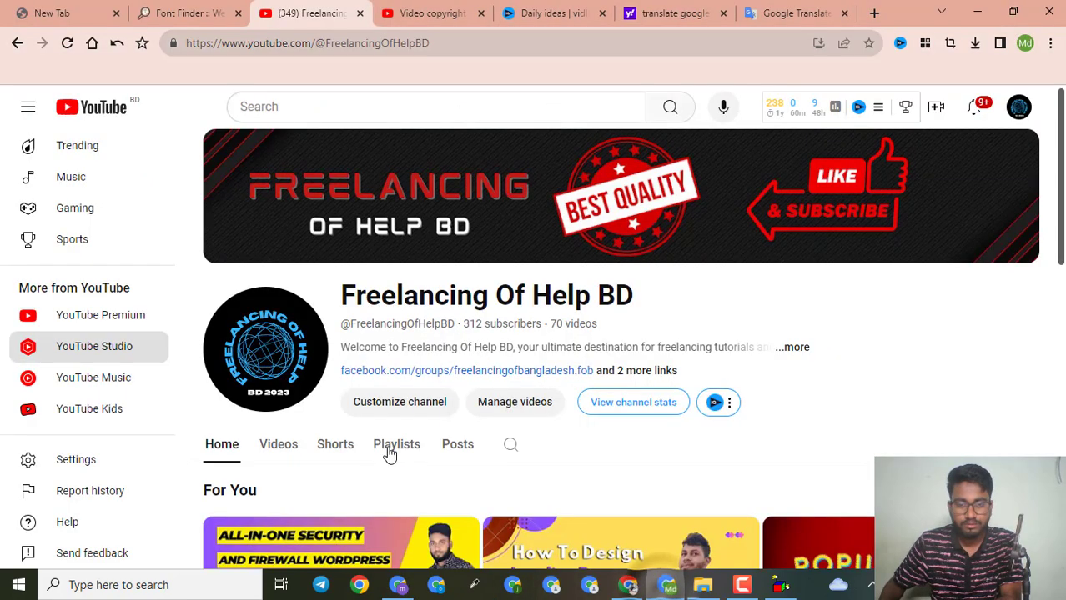
{"action": "scroll", "coordinate": [542, 409], "scroll_direction": "down", "scroll_amount": 3}
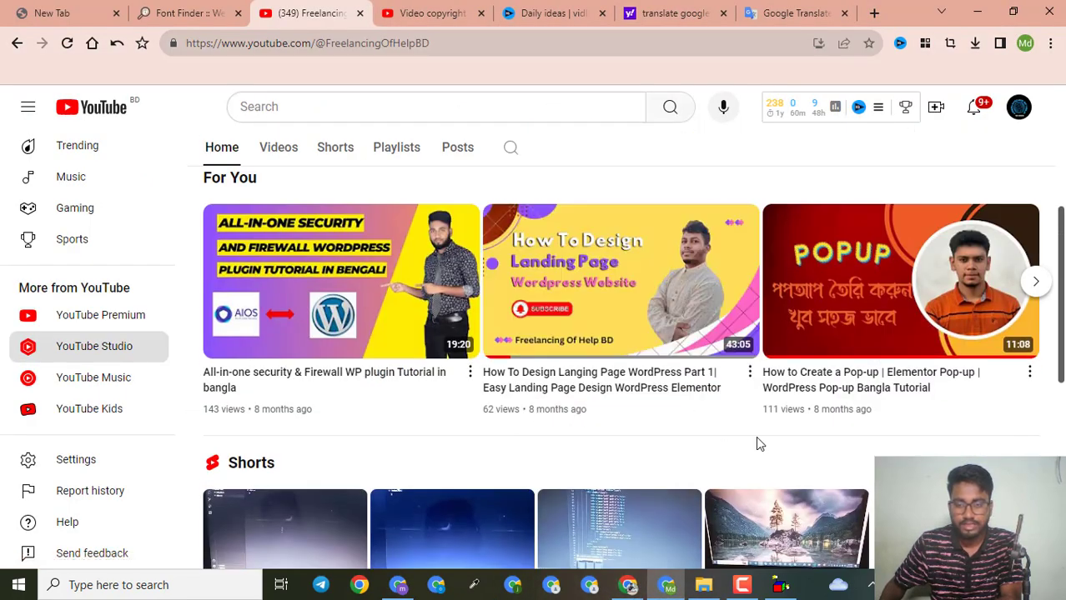
{"action": "scroll", "coordinate": [789, 458], "scroll_direction": "down", "scroll_amount": 6}
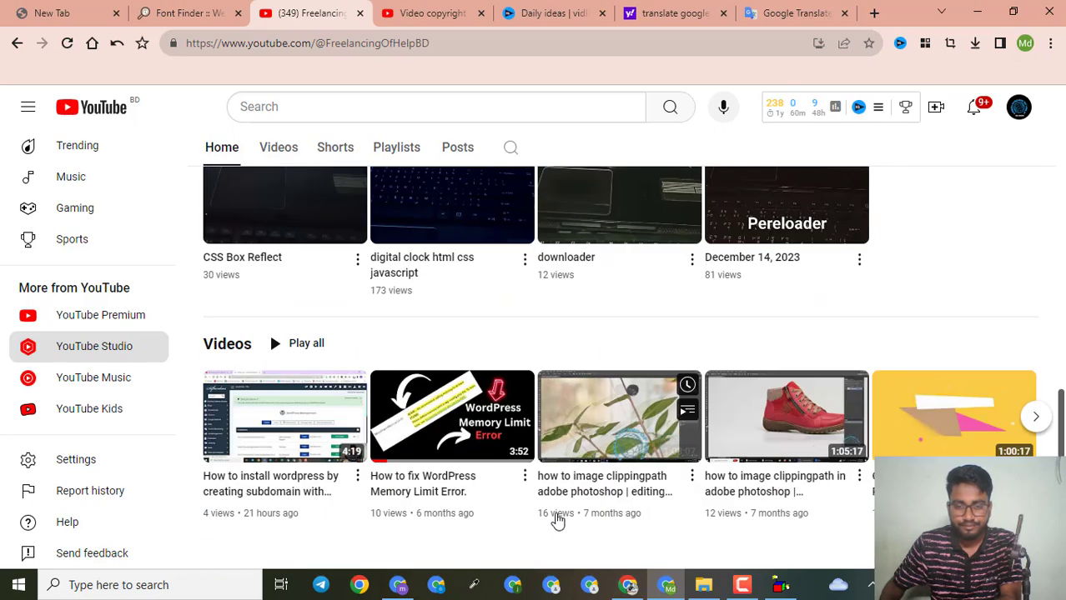
{"action": "mouse_move", "coordinate": [741, 592]}
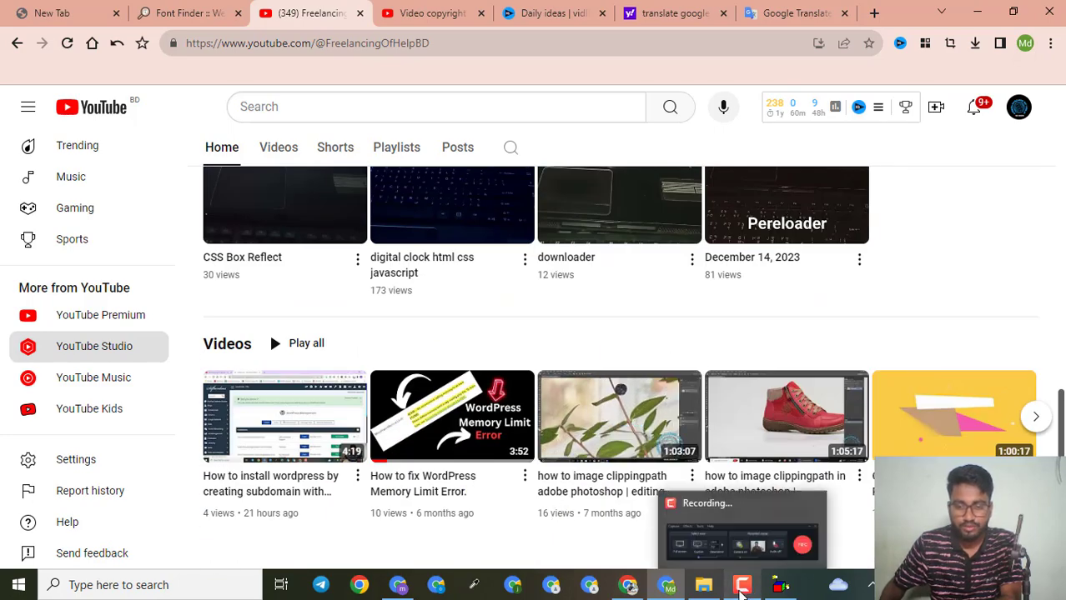
{"action": "left_click", "coordinate": [740, 570]}
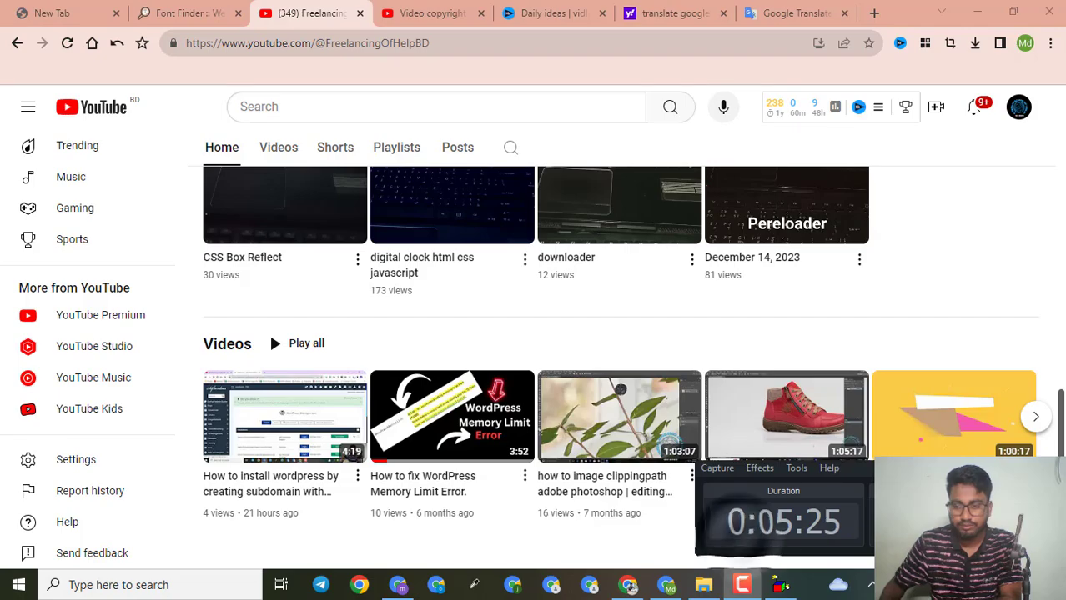